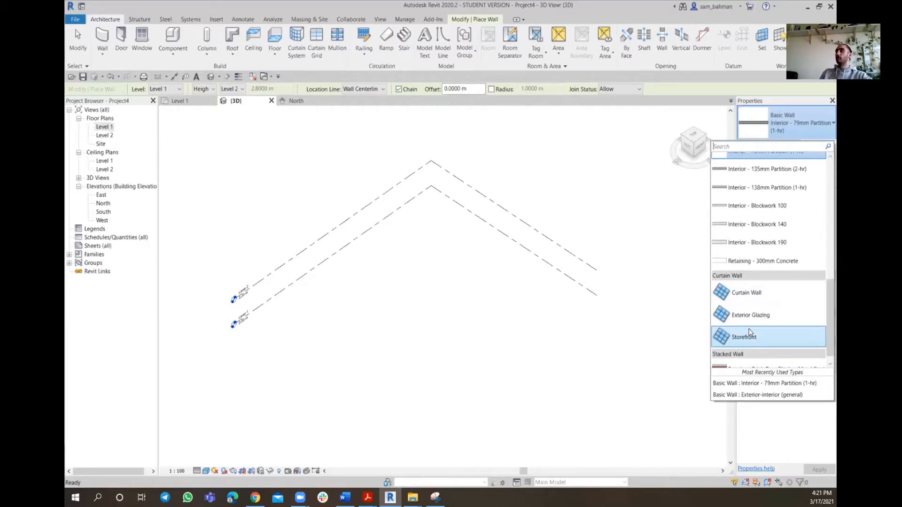
# Place a wall of the plain Curtain Wall type about 9.8 m long from Level 1 to Level 2 in the 3D view
pyautogui.click(746, 292)
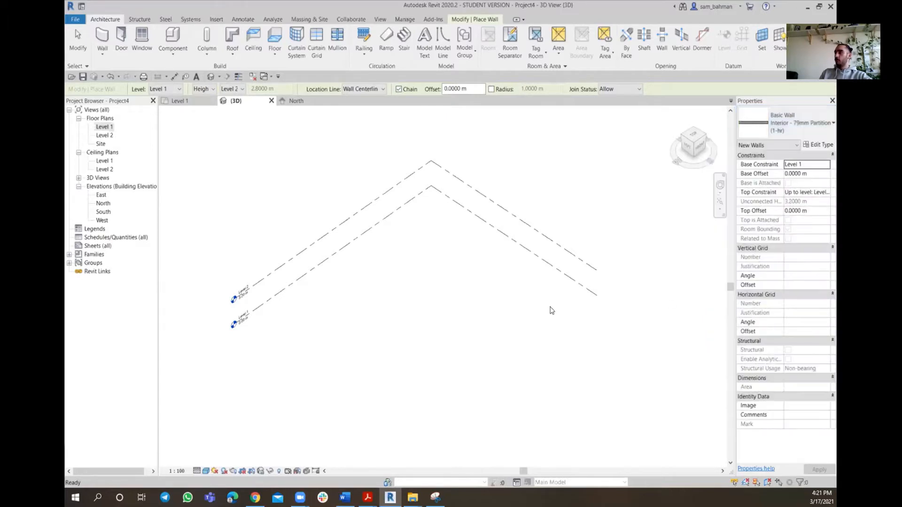
pyautogui.click(338, 306)
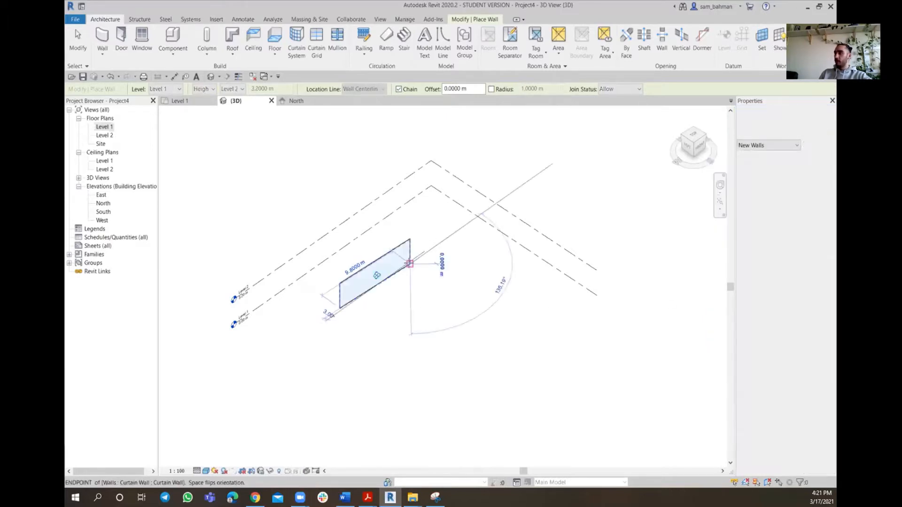
pyautogui.click(78, 42)
pyautogui.scroll(5, 355, 275)
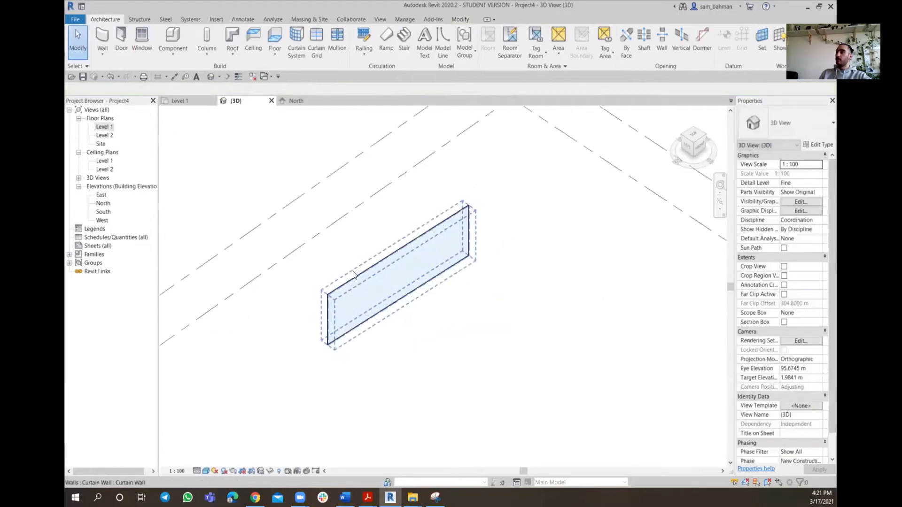
pyautogui.scroll(2, 486, 360)
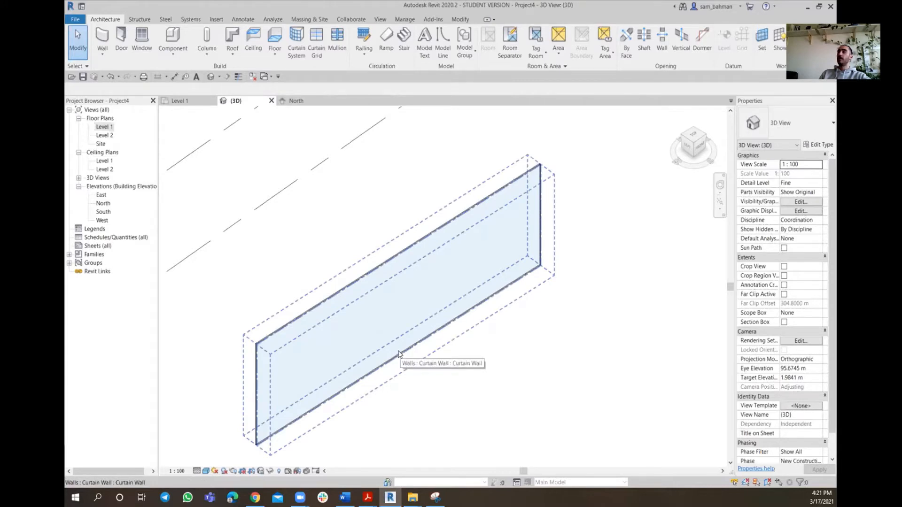
# Place an Exterior Glazing curtain wall about 9.8 m long in front of and parallel to the plain curtain wall
pyautogui.click(106, 38)
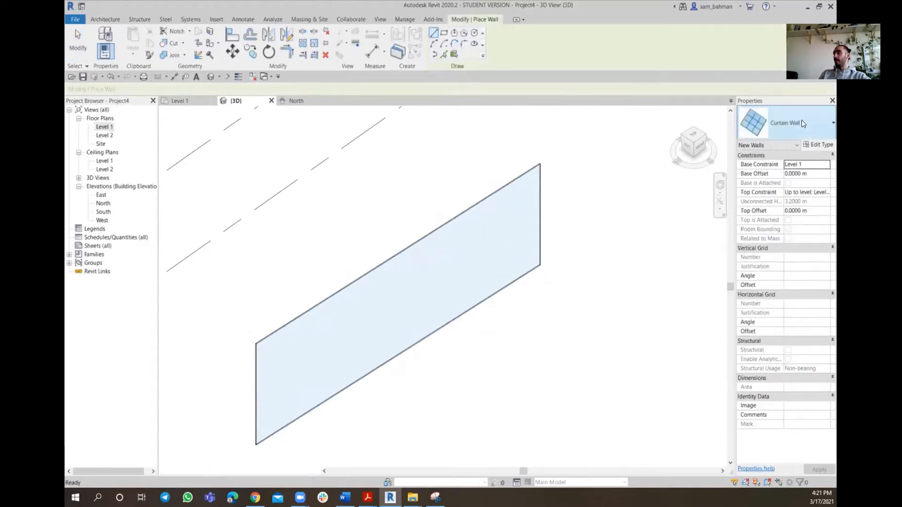
pyautogui.click(801, 123)
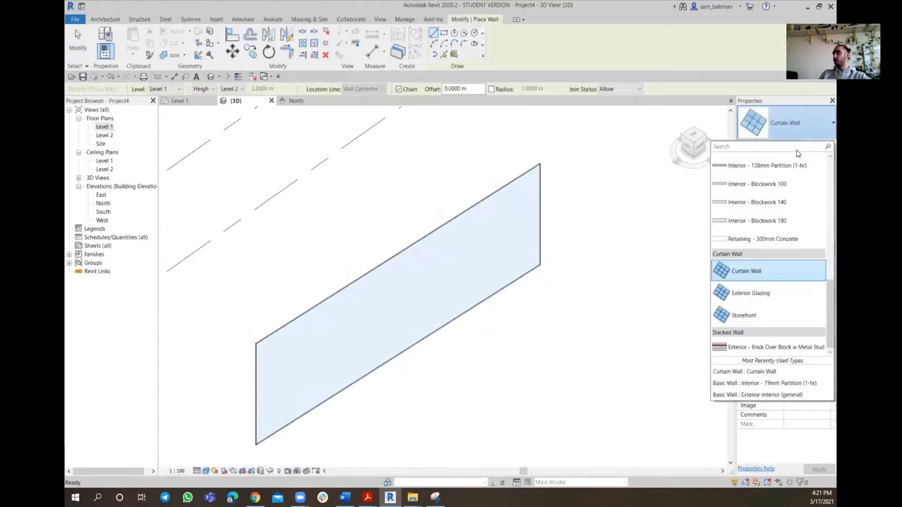
pyautogui.click(768, 293)
pyautogui.moveTo(300, 443); pyautogui.dragTo(253, 371, button='middle')
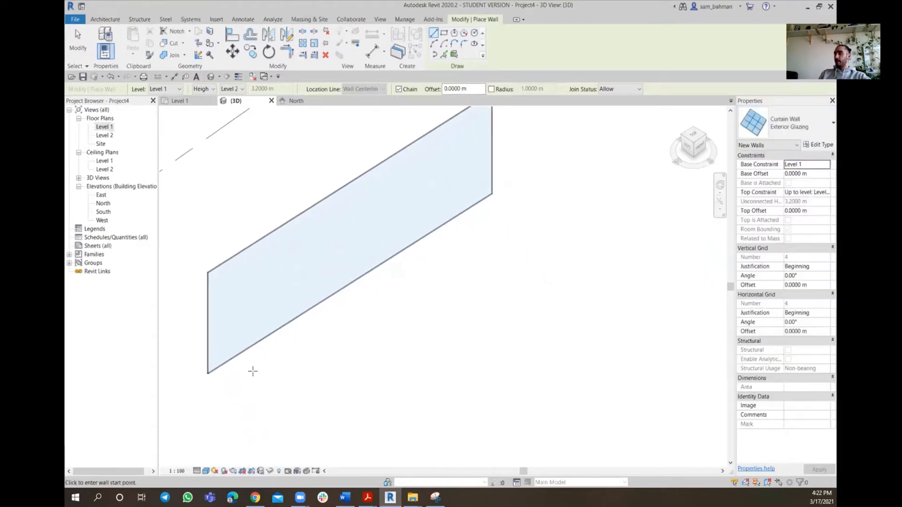
pyautogui.click(229, 389)
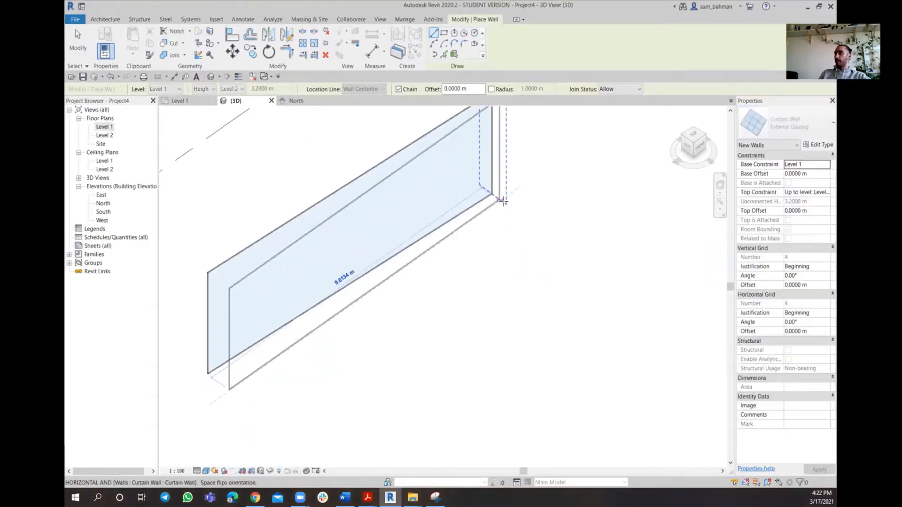
pyautogui.click(504, 202)
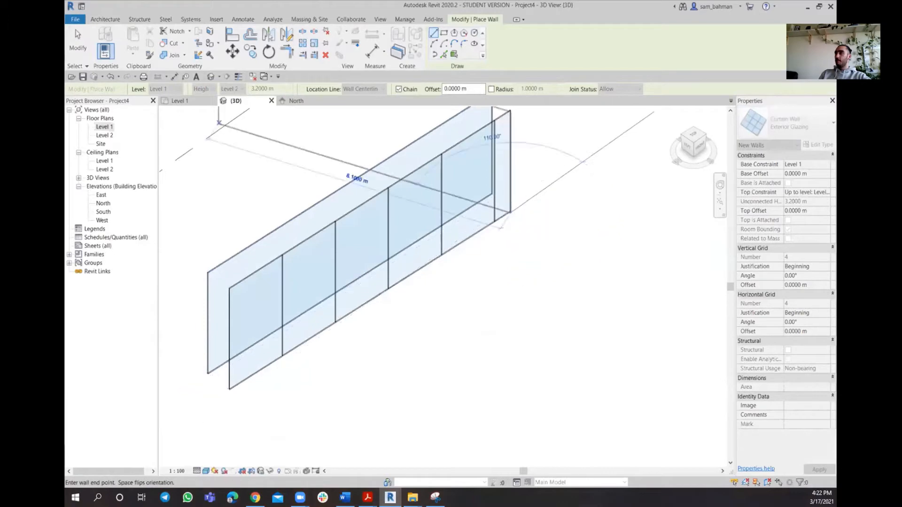
pyautogui.click(80, 38)
# Examine the vertical grid lines and glass panels of the Exterior Glazing wall up close and as a whole
pyautogui.scroll(3, 258, 298)
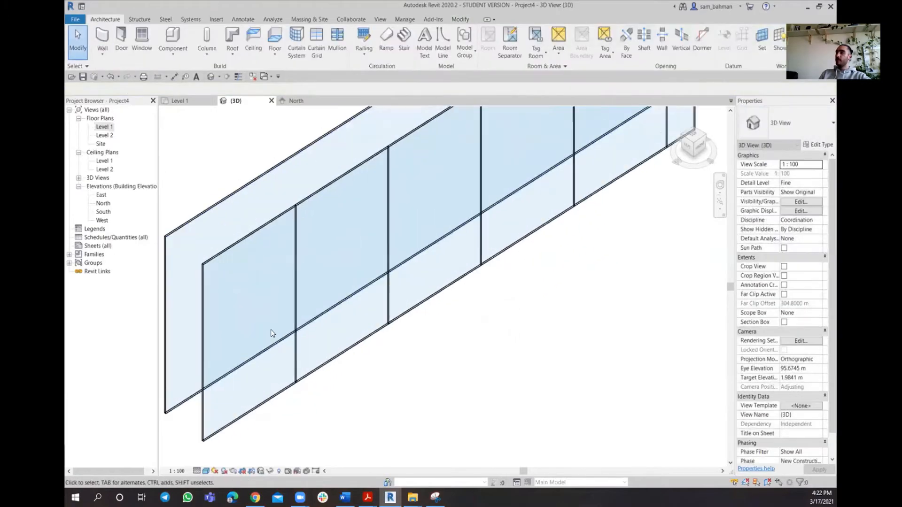
pyautogui.moveTo(271, 329); pyautogui.dragTo(441, 431, button='middle')
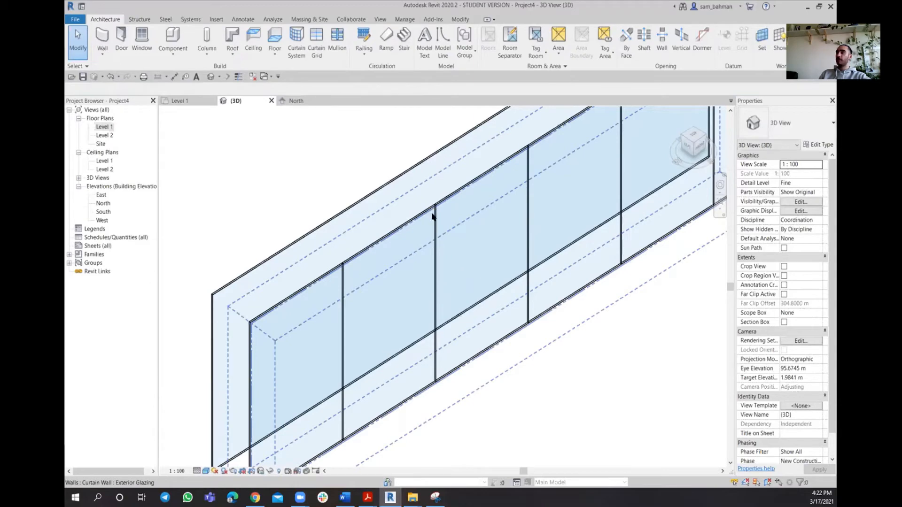
pyautogui.keyDown('shift'); pyautogui.moveTo(432, 216); pyautogui.dragTo(374, 359, button='middle'); pyautogui.keyUp('shift')
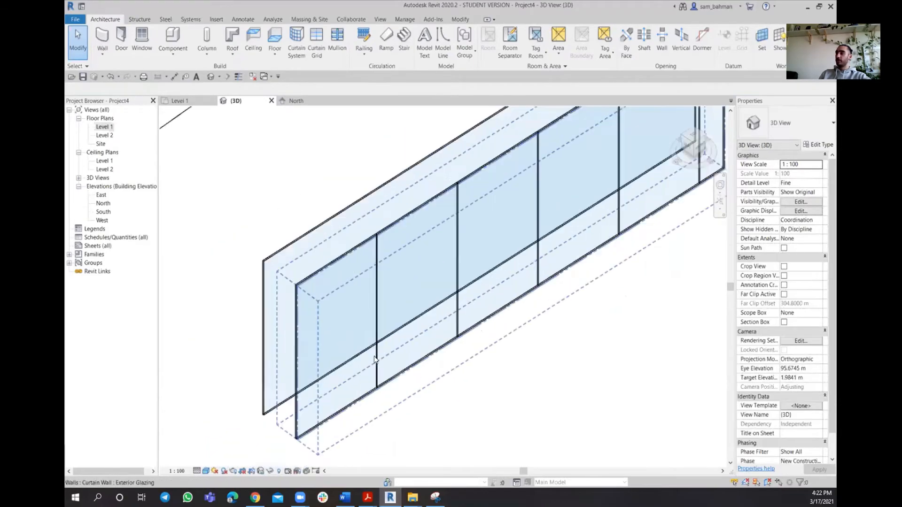
pyautogui.scroll(2, 374, 359)
pyautogui.scroll(2, 376, 361)
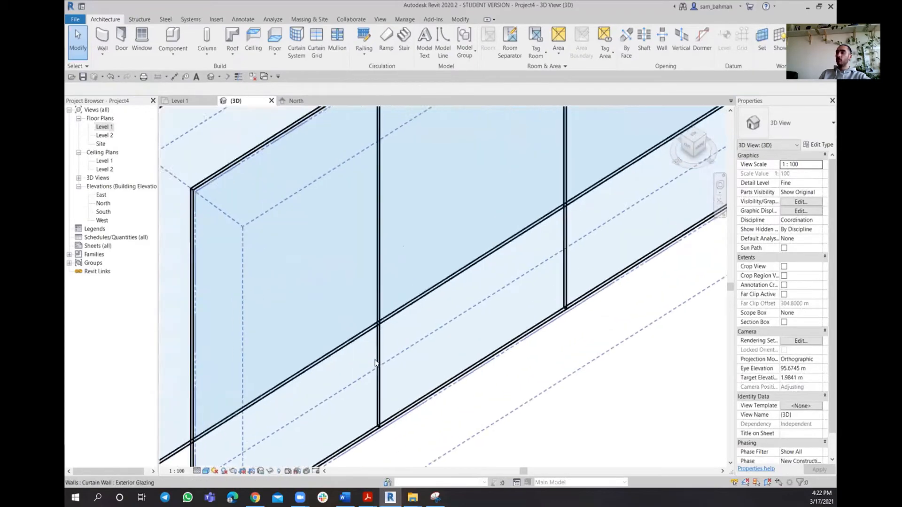
pyautogui.scroll(1, 375, 362)
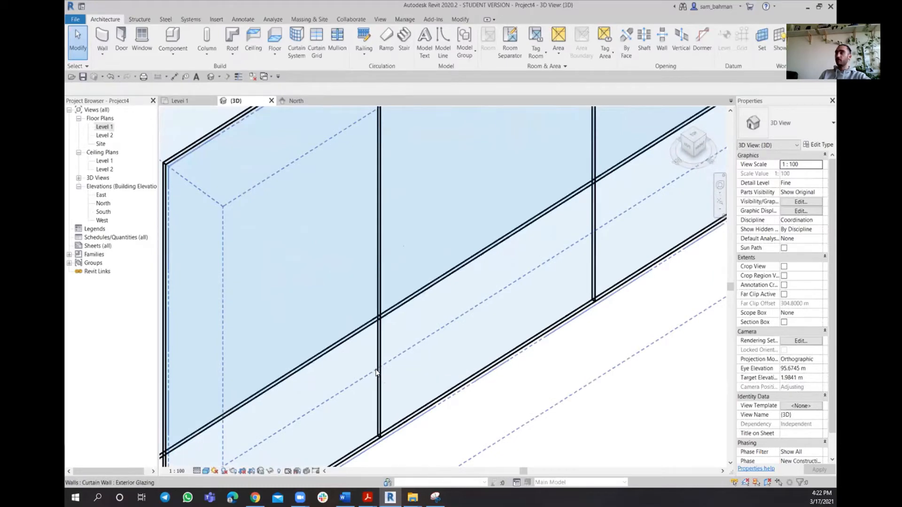
pyautogui.scroll(-4, 379, 372)
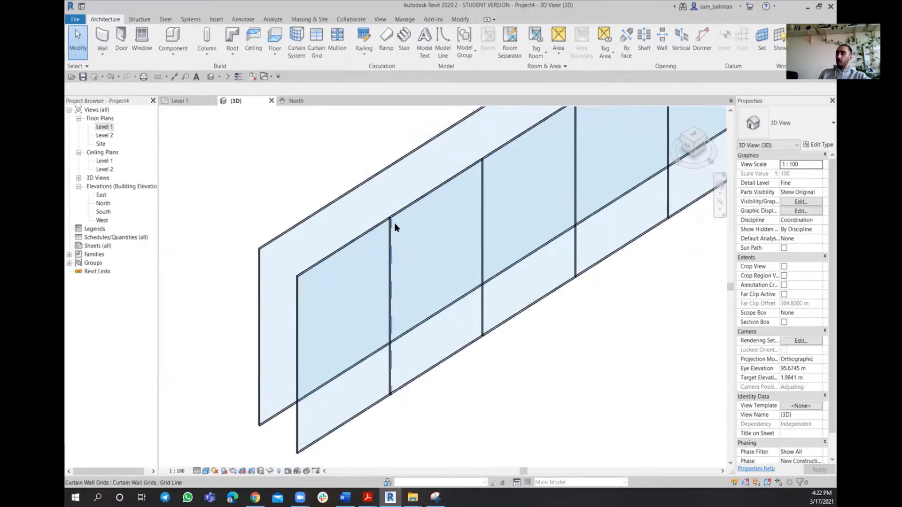
pyautogui.moveTo(584, 331); pyautogui.dragTo(492, 390, button='middle')
pyautogui.scroll(-2, 486, 356)
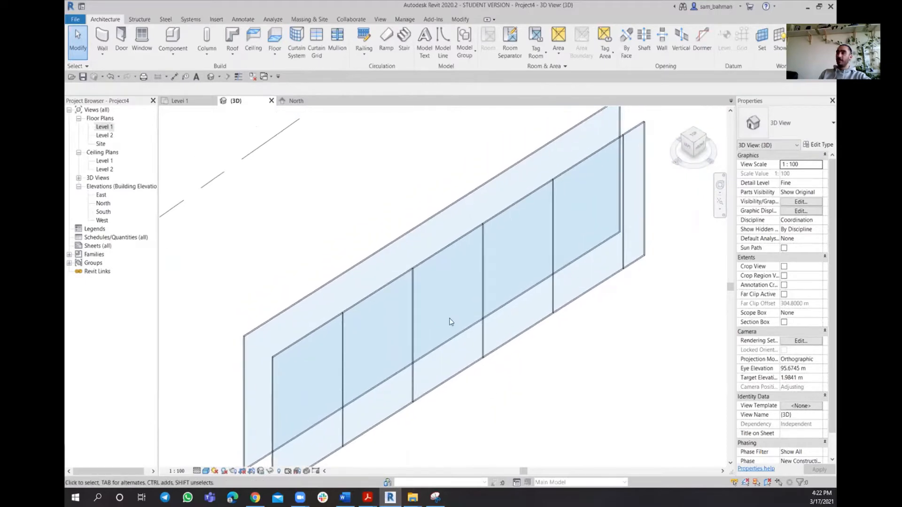
# Place a Storefront curtain wall about 9.7 m long in front of and parallel to the Exterior Glazing wall
pyautogui.click(104, 40)
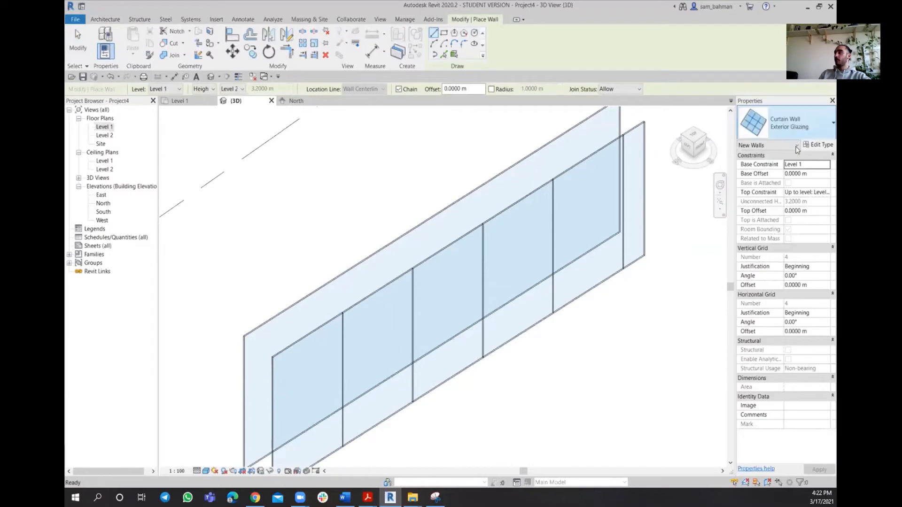
pyautogui.click(794, 126)
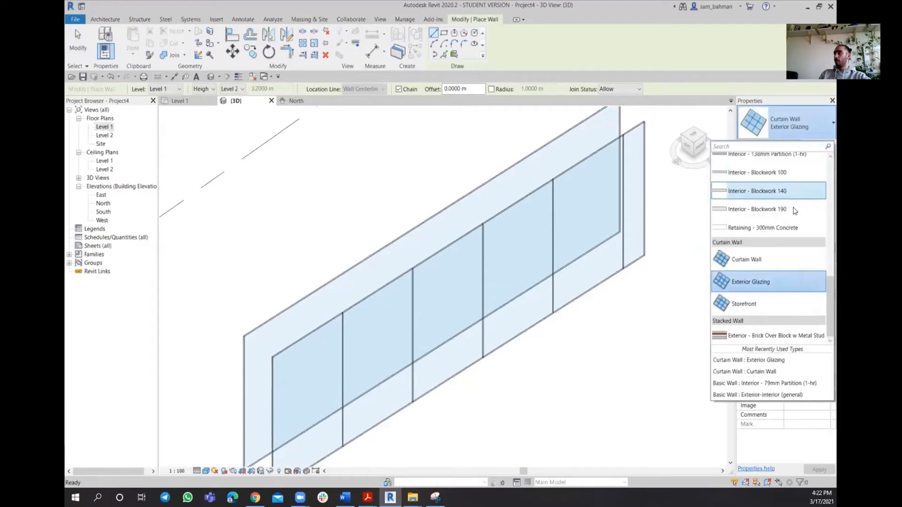
pyautogui.click(770, 305)
pyautogui.moveTo(580, 337); pyautogui.dragTo(381, 286, button='middle')
pyautogui.scroll(-1, 427, 314)
pyautogui.moveTo(430, 316); pyautogui.dragTo(491, 339, button='middle')
pyautogui.click(287, 427)
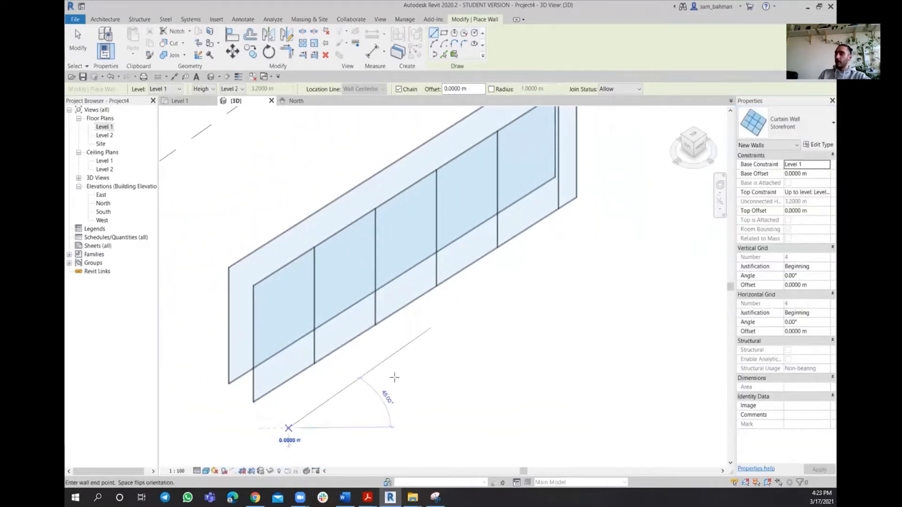
pyautogui.click(602, 215)
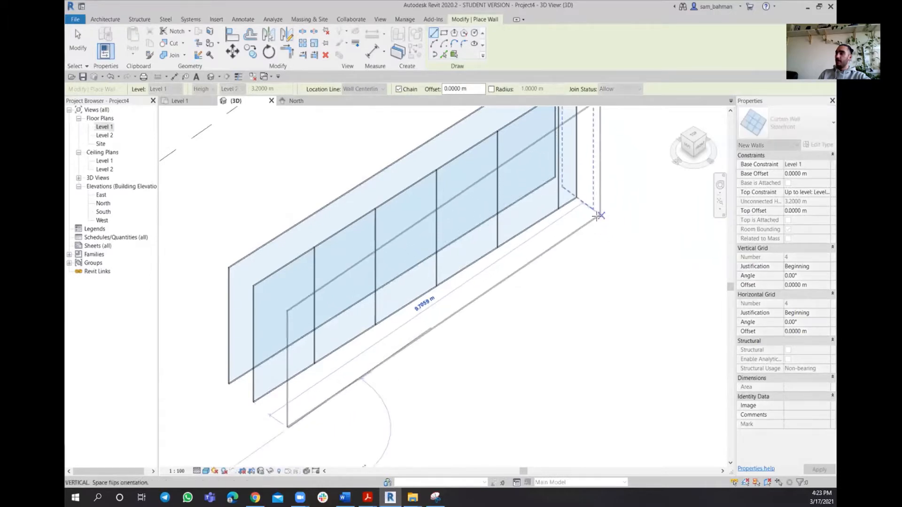
pyautogui.click(76, 38)
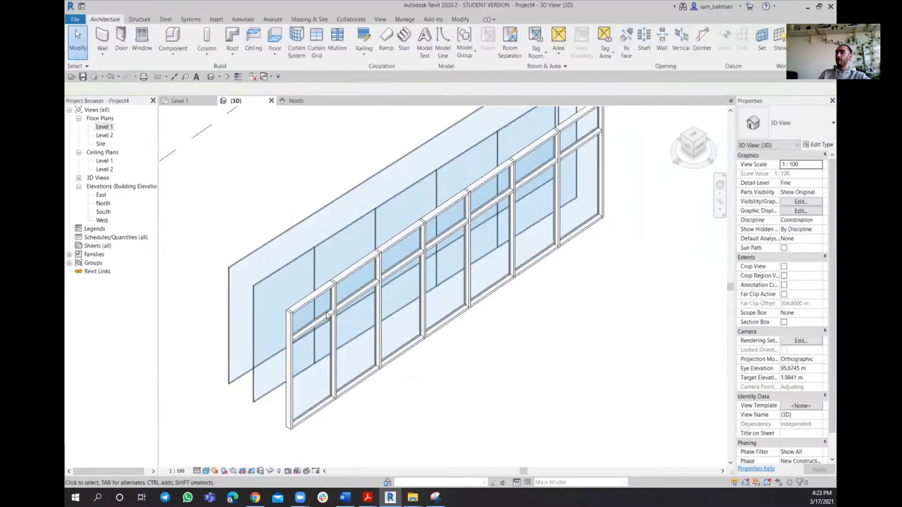
# Examine the Storefront wall's mullions and panels and compare it with the two curtain walls behind it
pyautogui.moveTo(409, 388); pyautogui.dragTo(387, 407, button='middle')
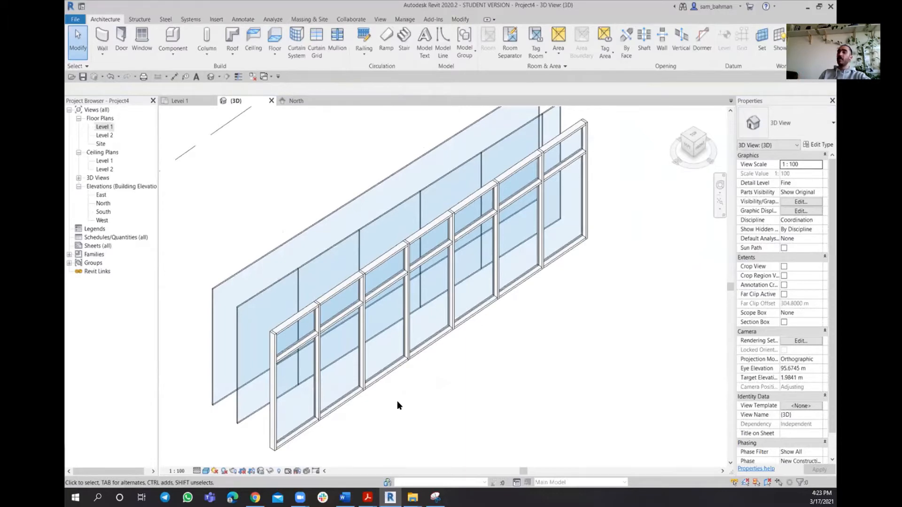
pyautogui.scroll(4, 263, 360)
pyautogui.scroll(2, 263, 360)
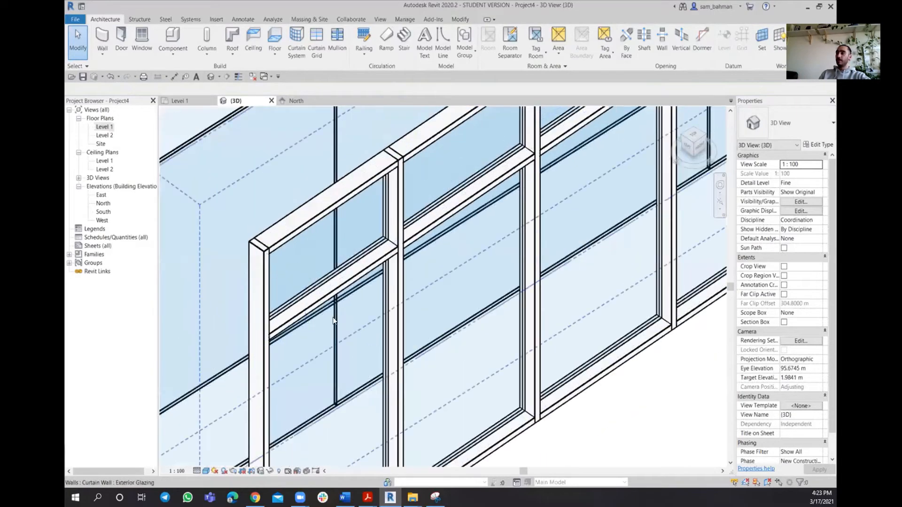
pyautogui.scroll(-5, 376, 263)
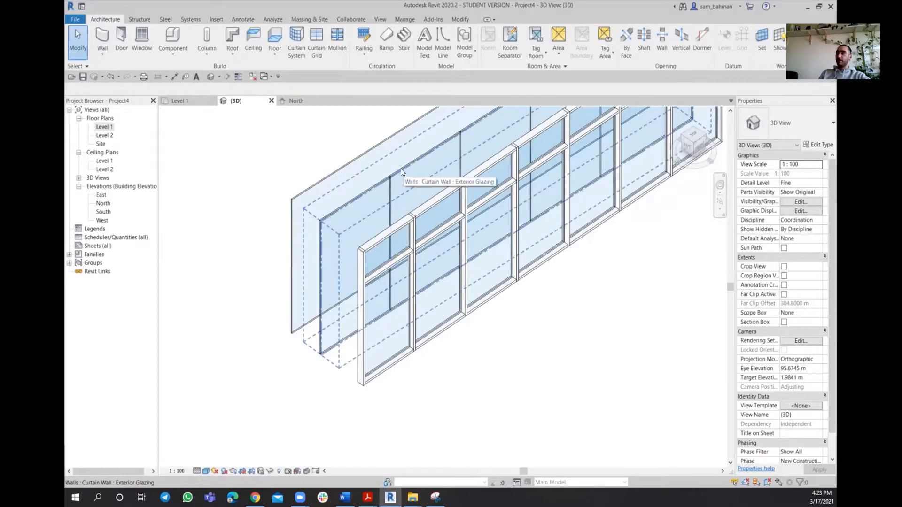
pyautogui.moveTo(426, 389); pyautogui.dragTo(400, 450, button='middle')
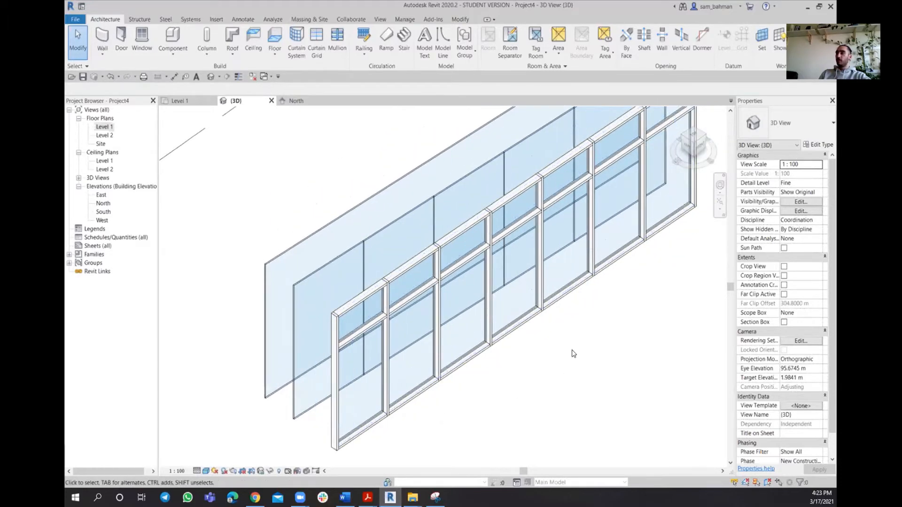
pyautogui.moveTo(561, 364); pyautogui.dragTo(551, 387, button='middle')
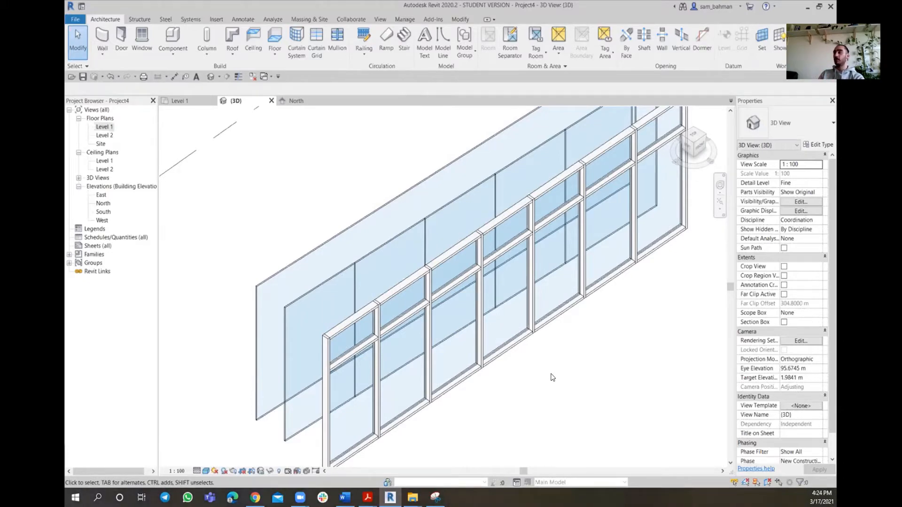
pyautogui.scroll(-3, 548, 375)
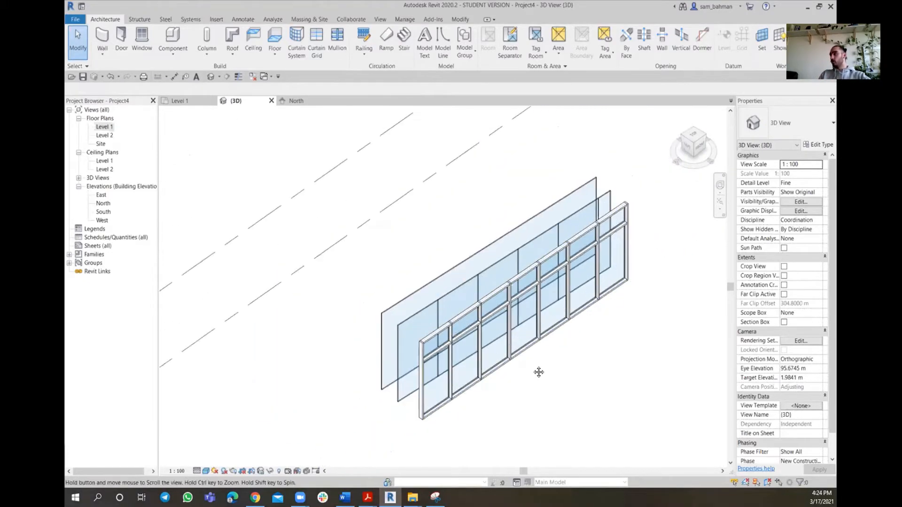
pyautogui.moveTo(538, 372); pyautogui.dragTo(453, 371, button='middle')
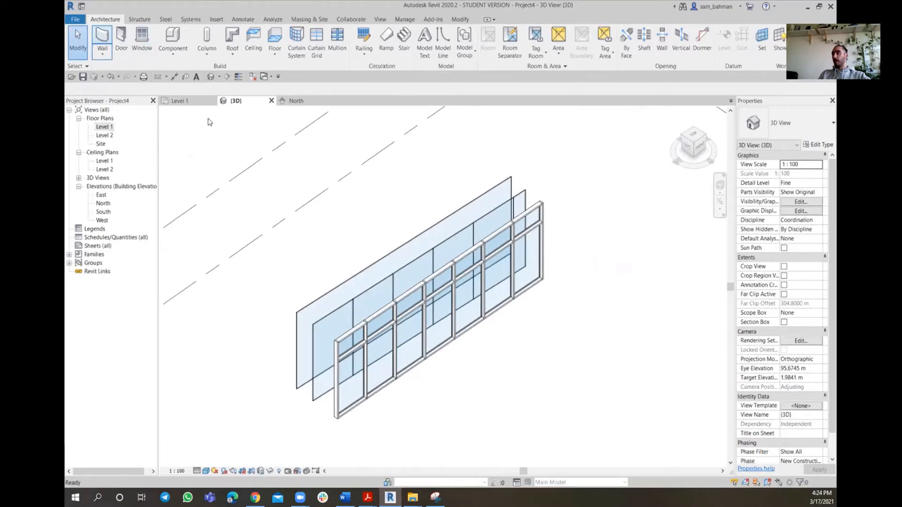
# Duplicate the plain Curtain Wall type as a new wall type named Curtain Wall C
pyautogui.press('w')
pyautogui.press('a')
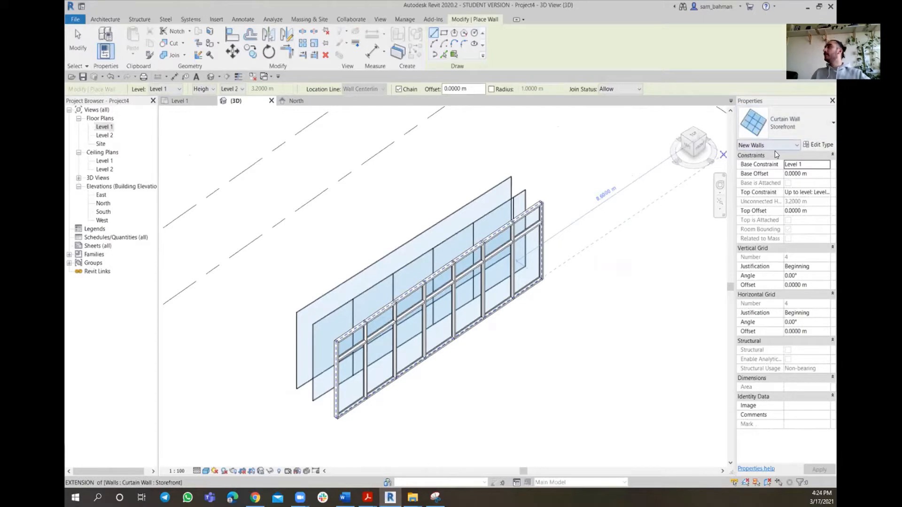
pyautogui.click(795, 126)
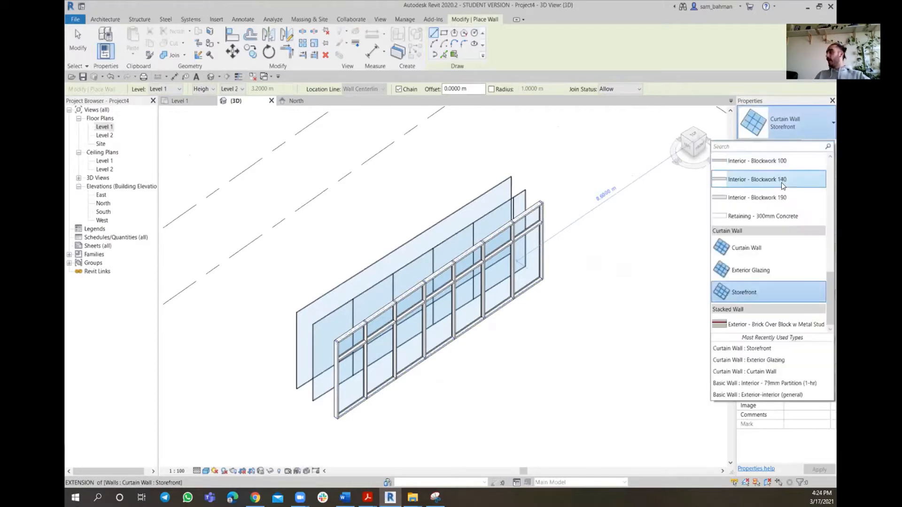
pyautogui.click(764, 248)
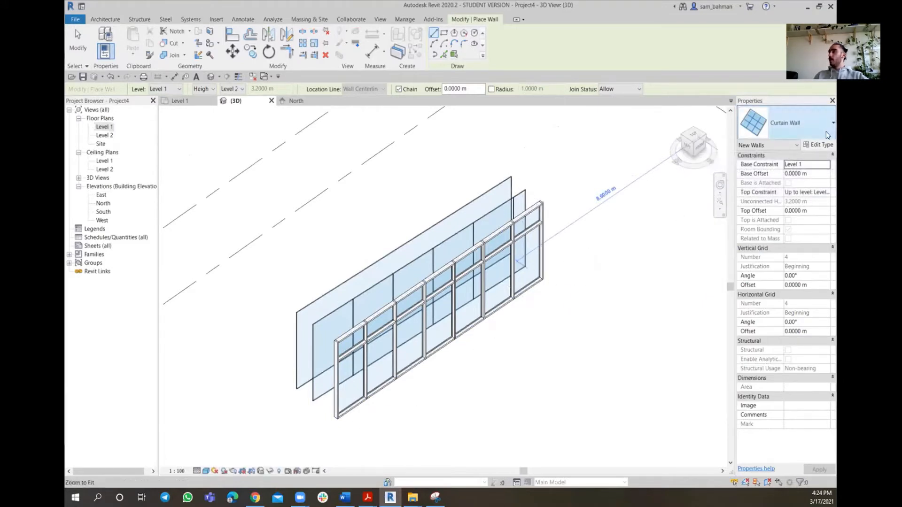
pyautogui.click(819, 145)
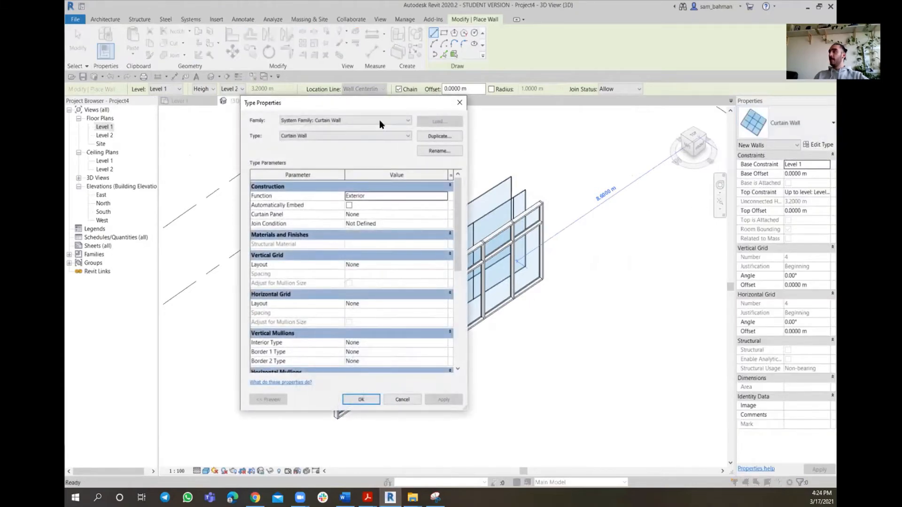
pyautogui.moveTo(375, 107); pyautogui.dragTo(473, 112)
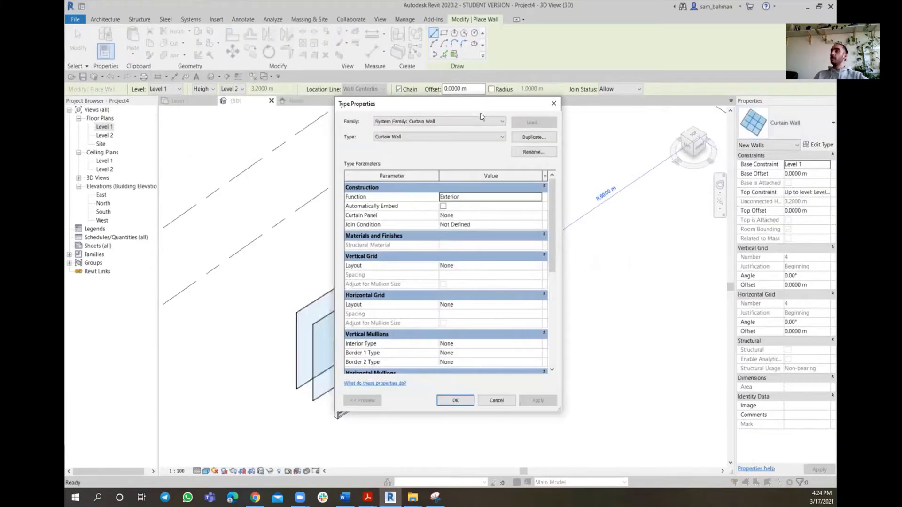
pyautogui.click(524, 137)
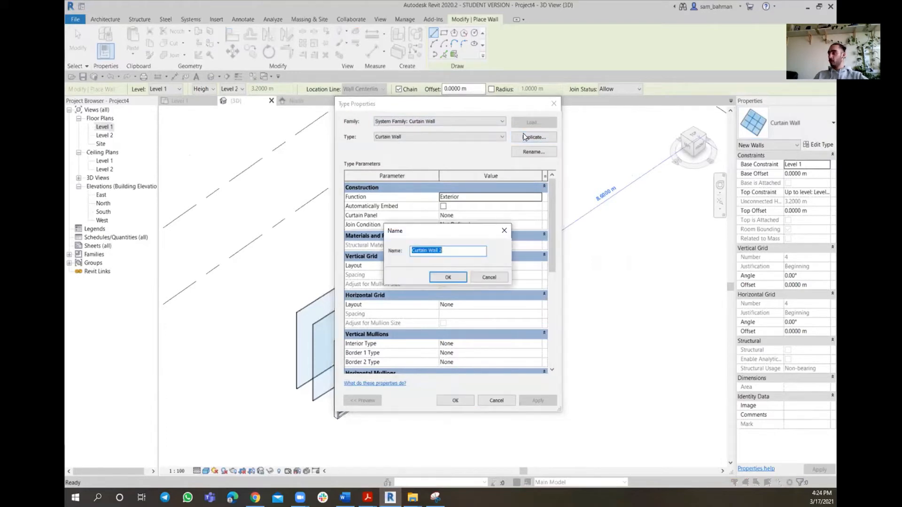
pyautogui.click(456, 249)
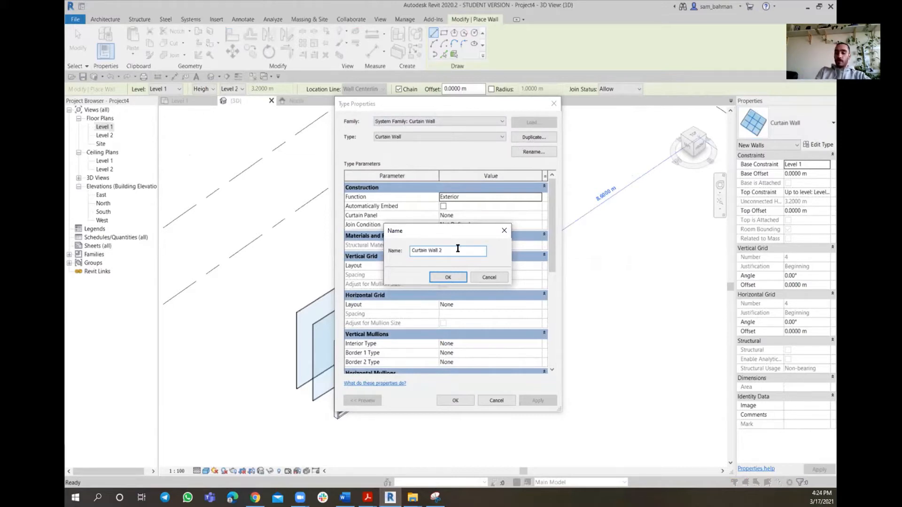
pyautogui.press('BackSpace')
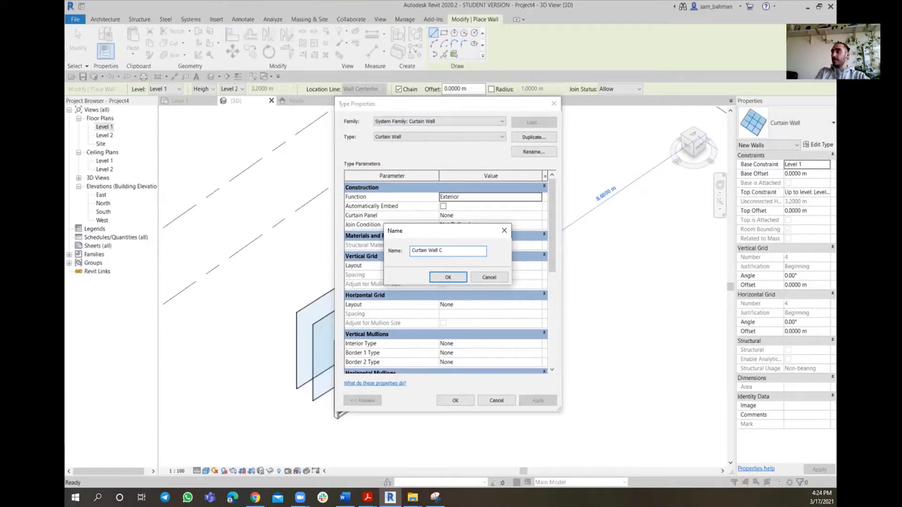
pyautogui.click(448, 278)
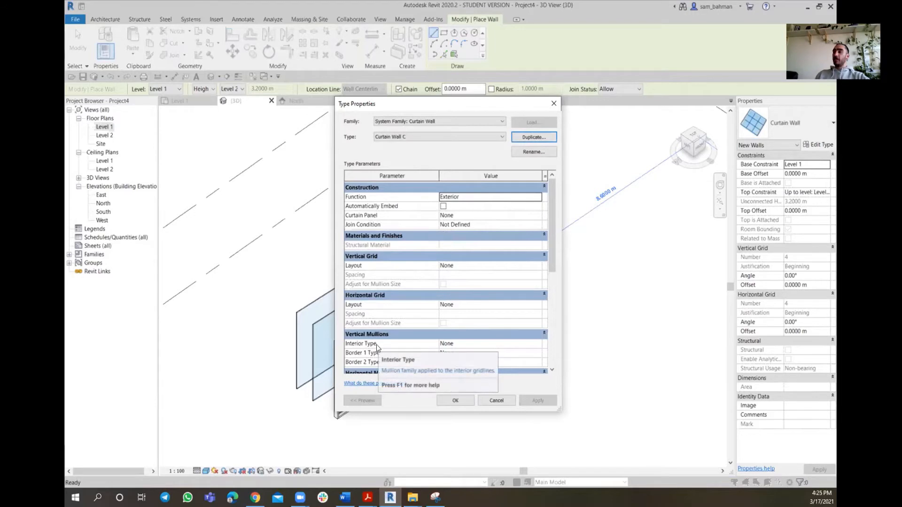
# Set Curtain Wall C's vertical grid to a Fixed Distance layout with 0.6 m spacing
pyautogui.scroll(-2, 387, 320)
pyautogui.scroll(2, 413, 287)
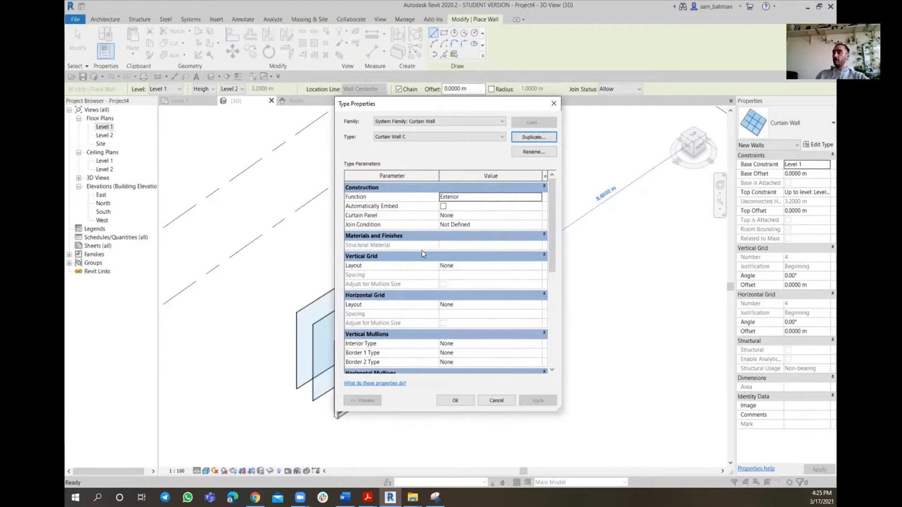
pyautogui.scroll(-2, 421, 249)
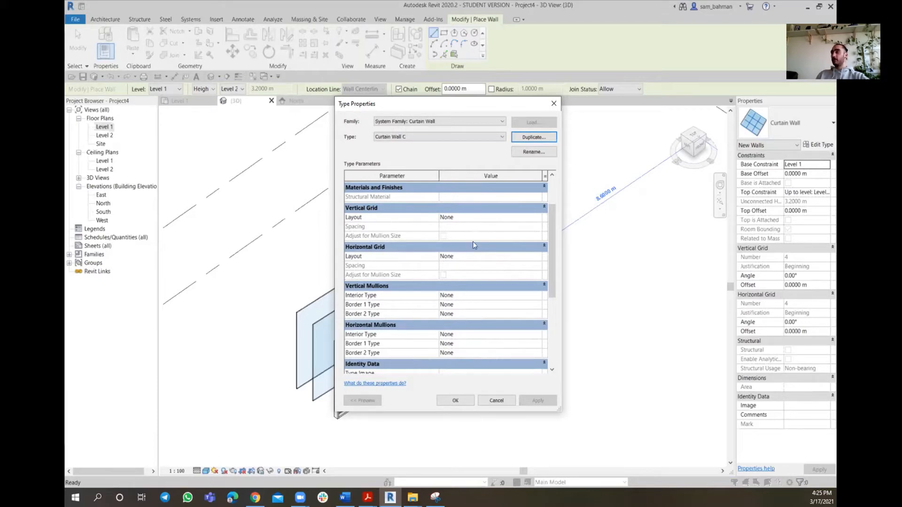
pyautogui.click(536, 217)
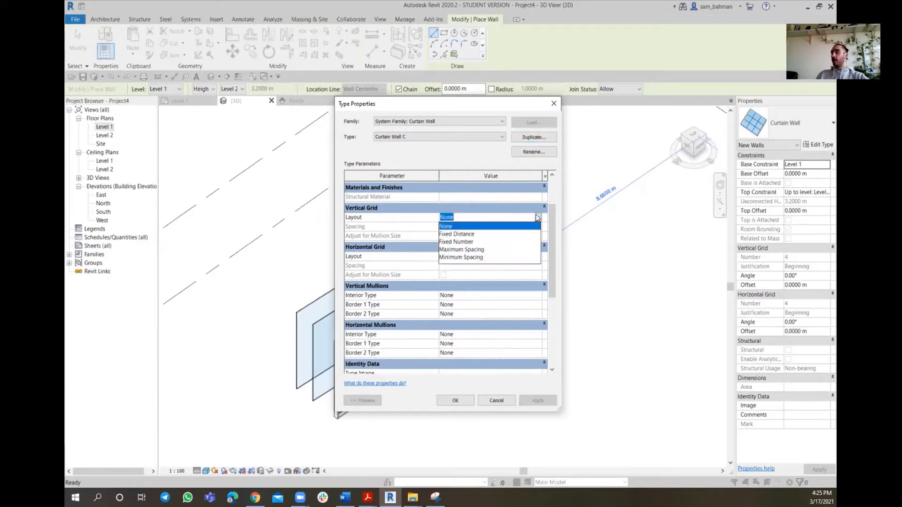
pyautogui.click(460, 234)
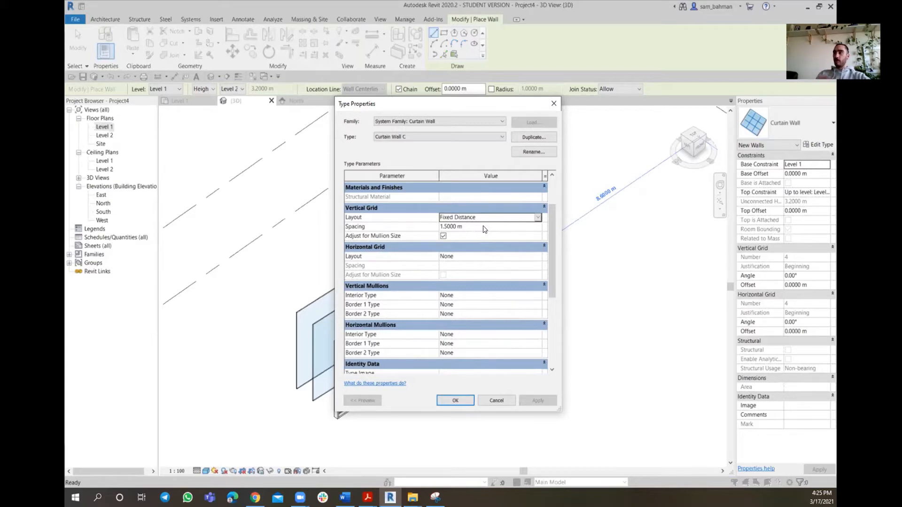
pyautogui.click(483, 227)
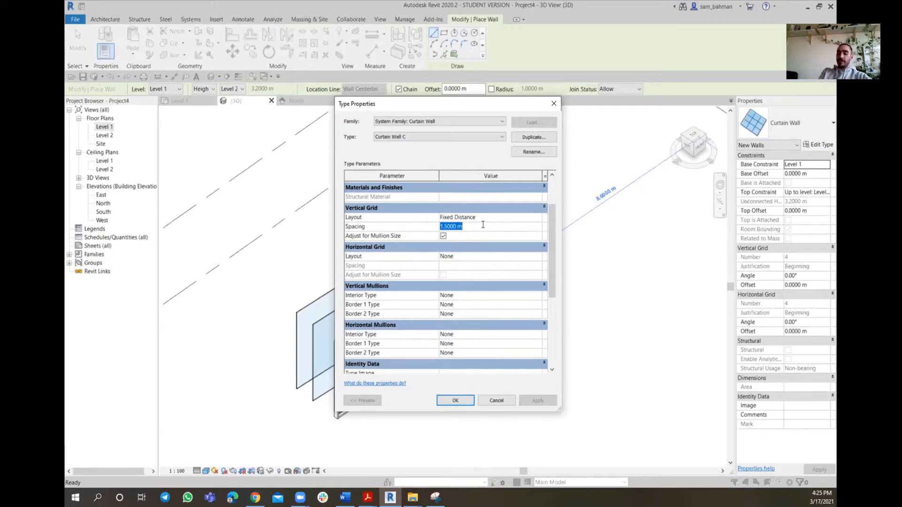
pyautogui.write('.6')
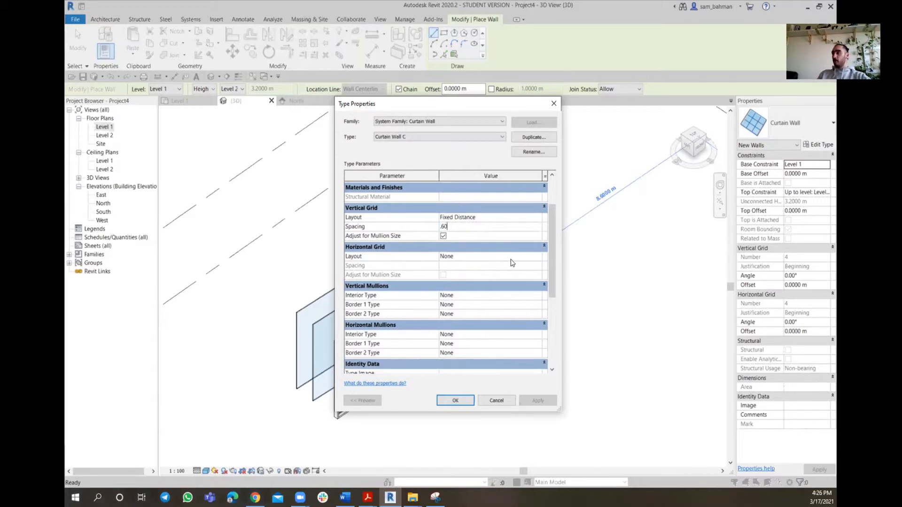
# Set the horizontal grid to a Fixed Distance layout with its spacing given by the formula =3.20/3
pyautogui.click(535, 257)
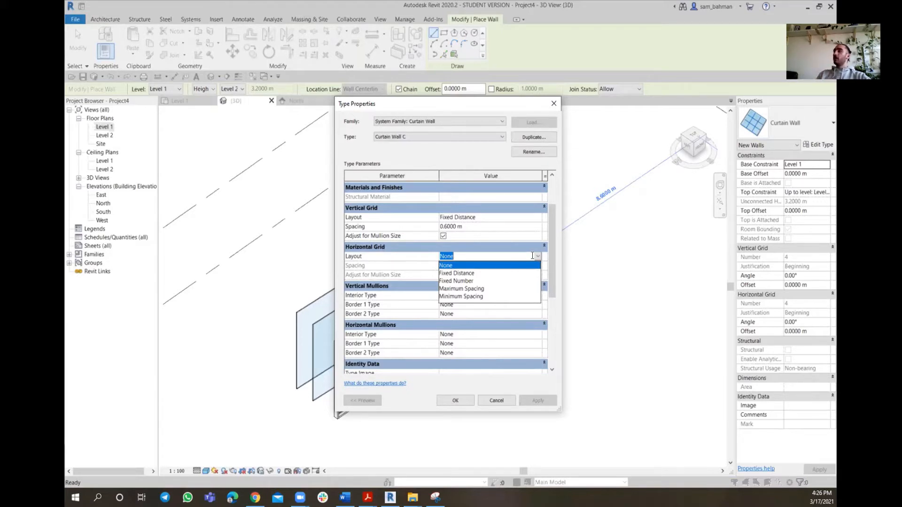
pyautogui.click(469, 274)
pyautogui.click(481, 265)
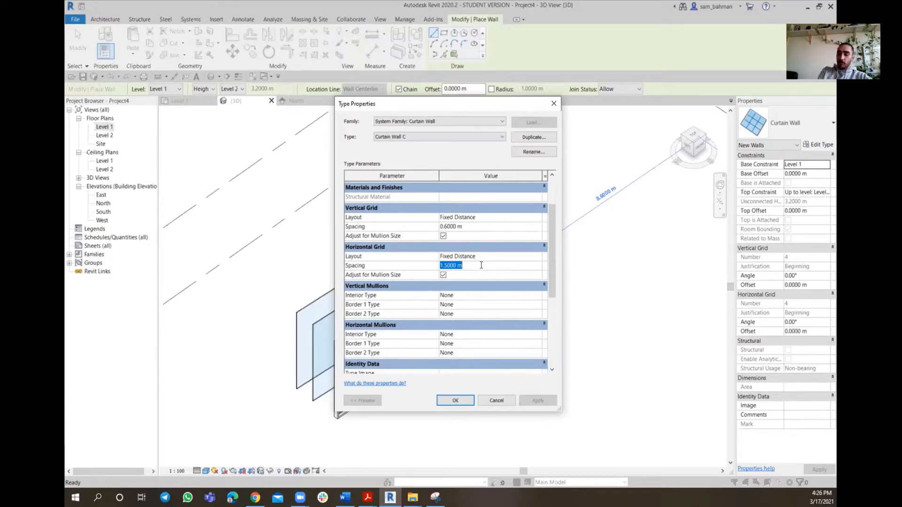
pyautogui.write('=')
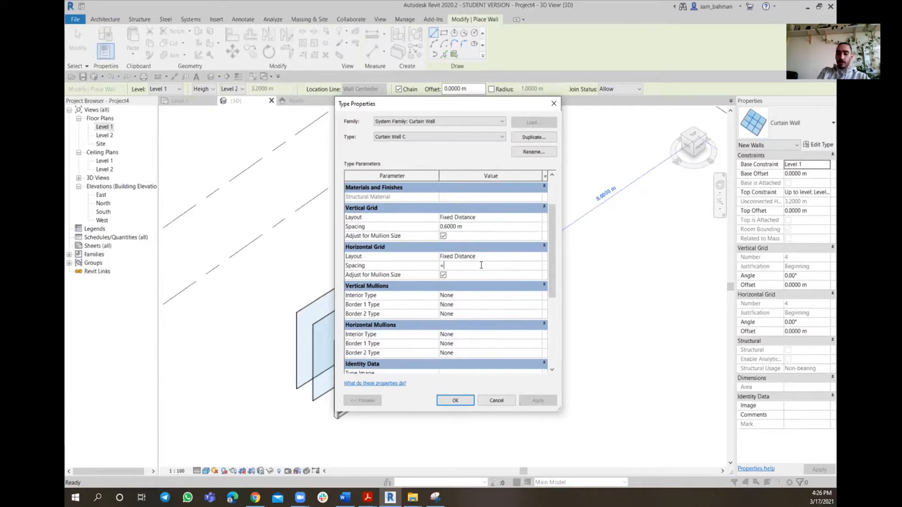
pyautogui.write('3')
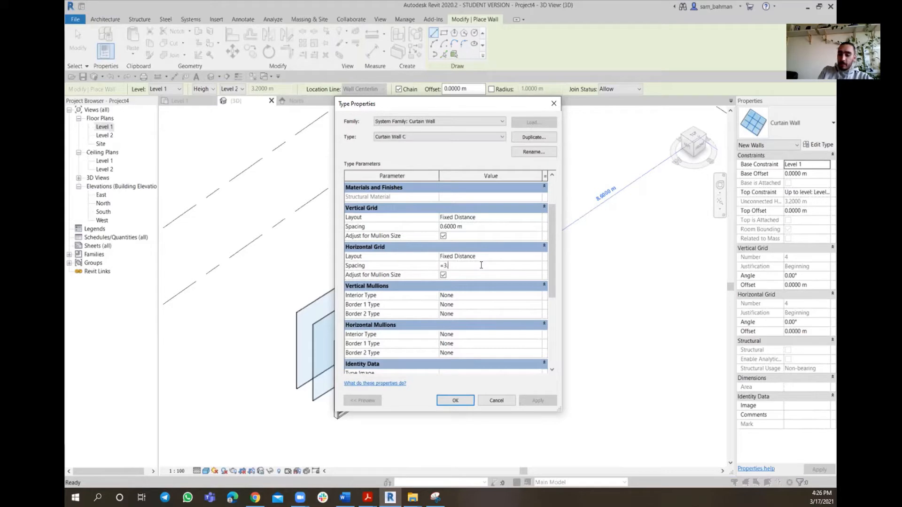
pyautogui.write('.20/3')
pyautogui.click(477, 237)
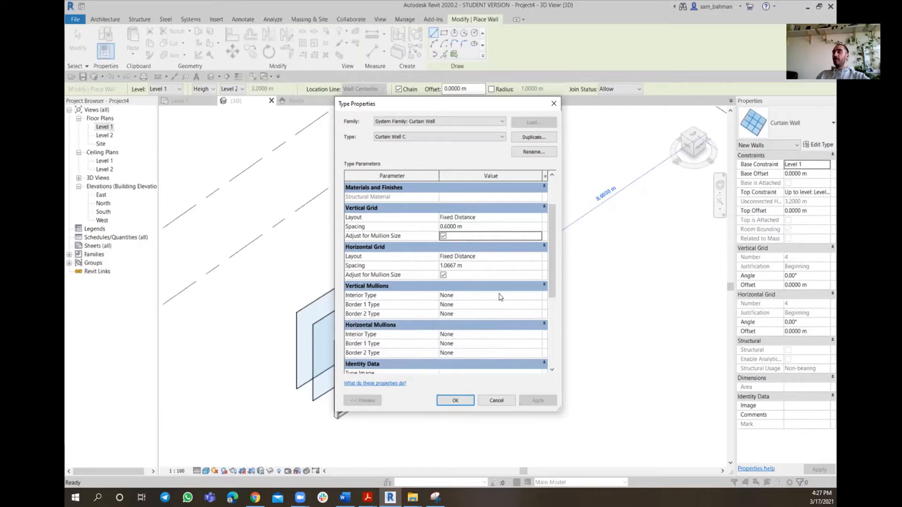
# Assign vertical mullions: Rectangular Mullion 50 x 150mm for the interior and Rectangular Mullion 30mm Square for both borders
pyautogui.click(539, 297)
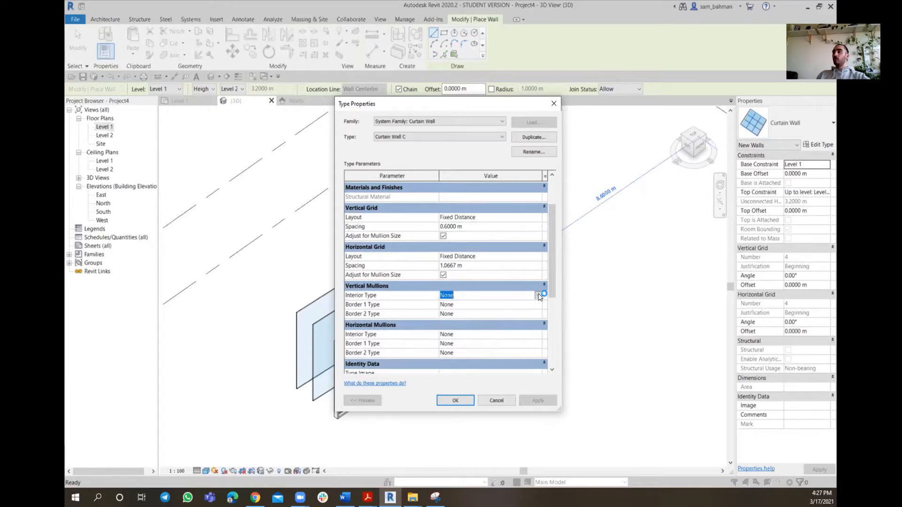
pyautogui.click(538, 295)
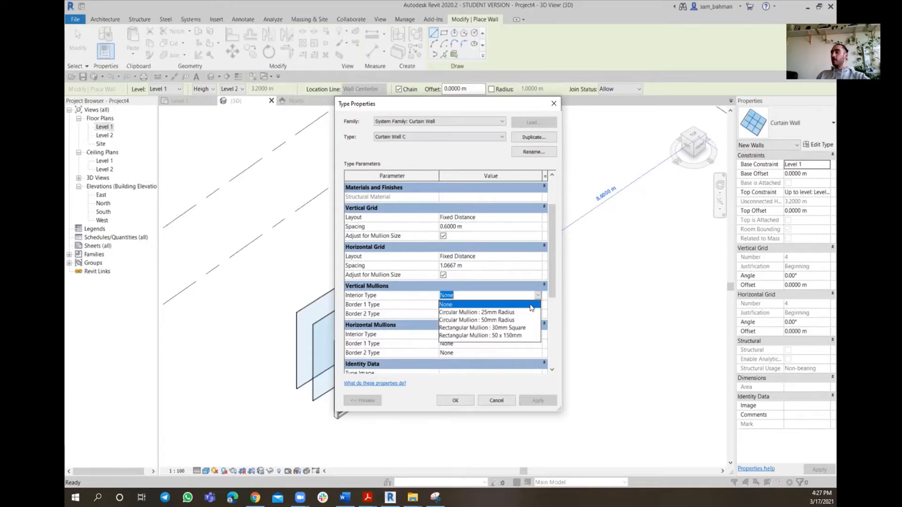
pyautogui.click(509, 336)
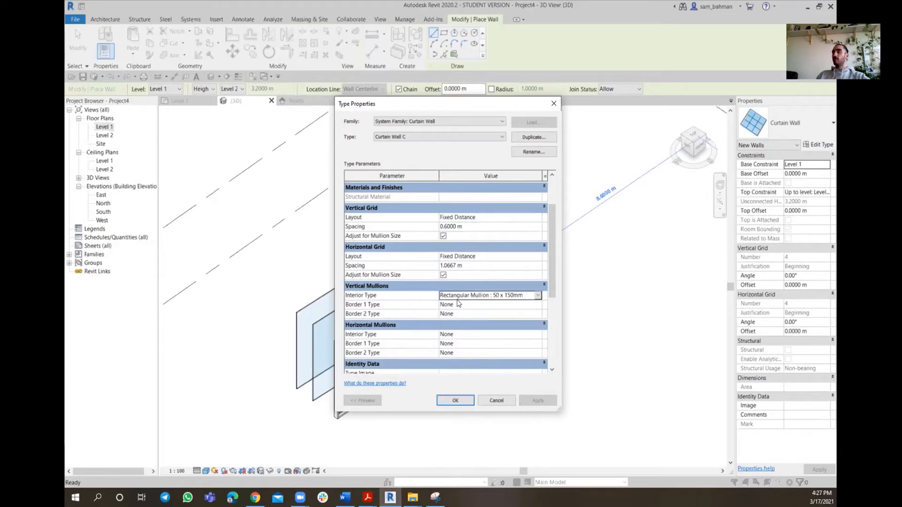
pyautogui.click(537, 305)
pyautogui.click(507, 352)
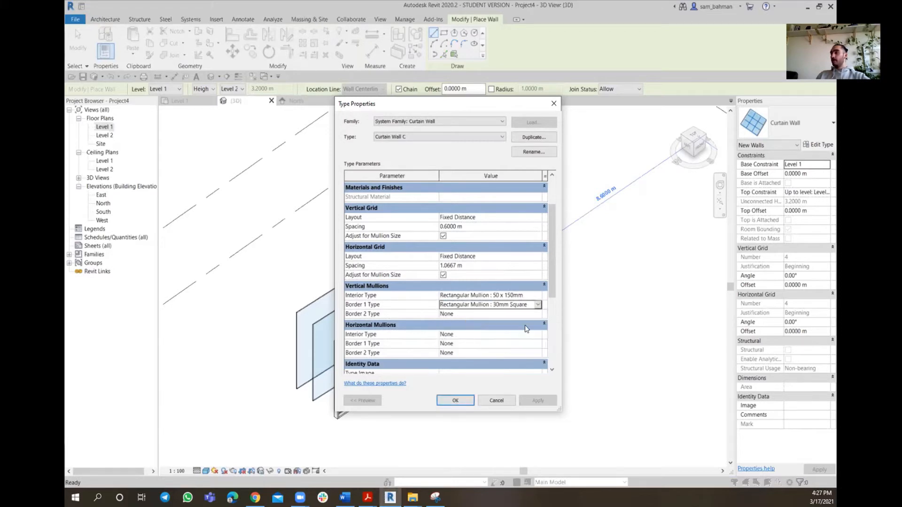
pyautogui.click(536, 313)
pyautogui.click(495, 359)
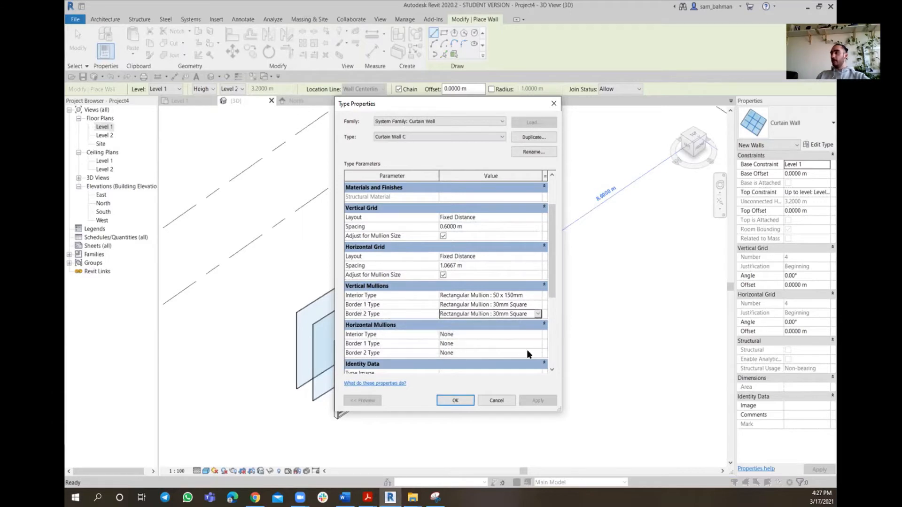
# Assign Rectangular Mullion 50 x 150mm to the interior and both borders of the horizontal mullions, and accept the type settings
pyautogui.click(537, 335)
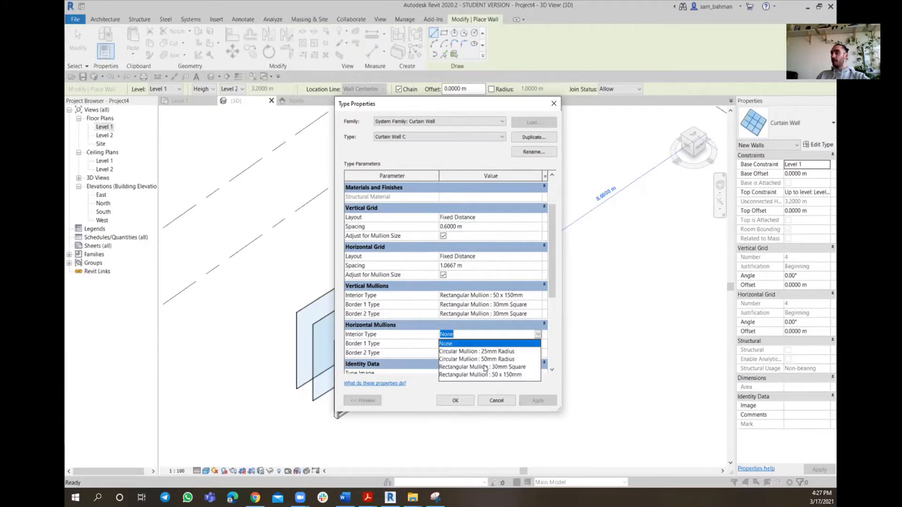
pyautogui.click(498, 375)
pyautogui.click(489, 343)
pyautogui.click(538, 343)
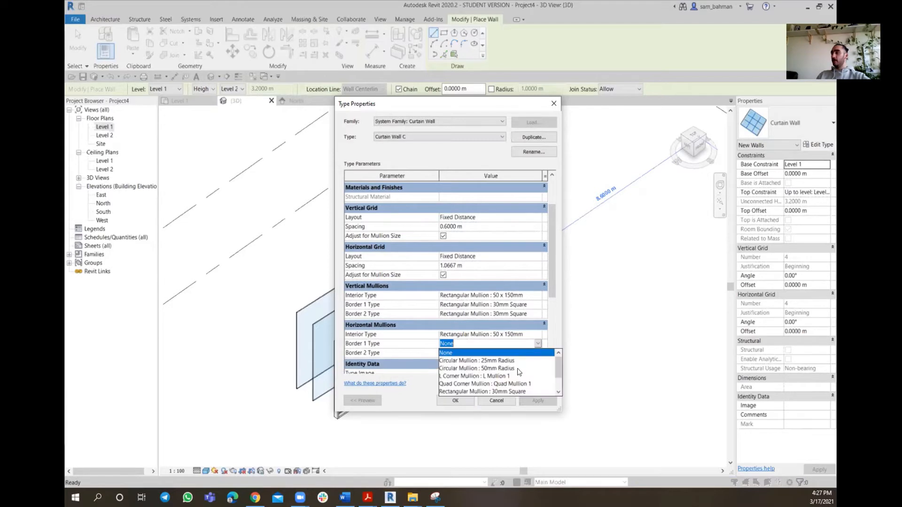
pyautogui.scroll(-2, 508, 383)
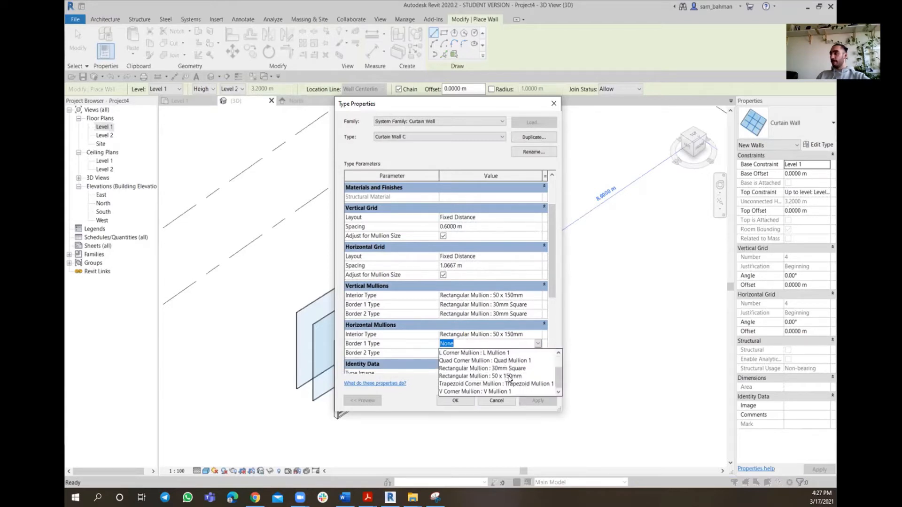
pyautogui.click(506, 375)
pyautogui.click(488, 353)
pyautogui.click(537, 352)
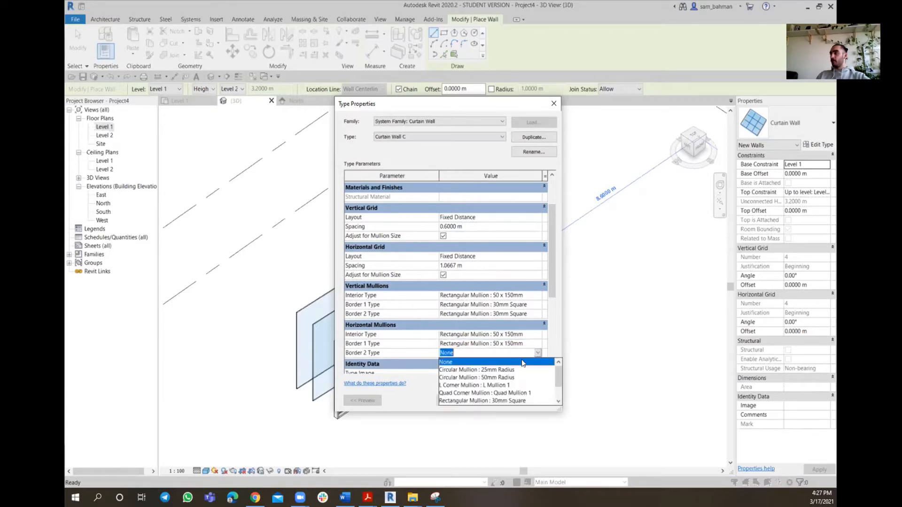
pyautogui.scroll(-2, 508, 385)
pyautogui.click(508, 385)
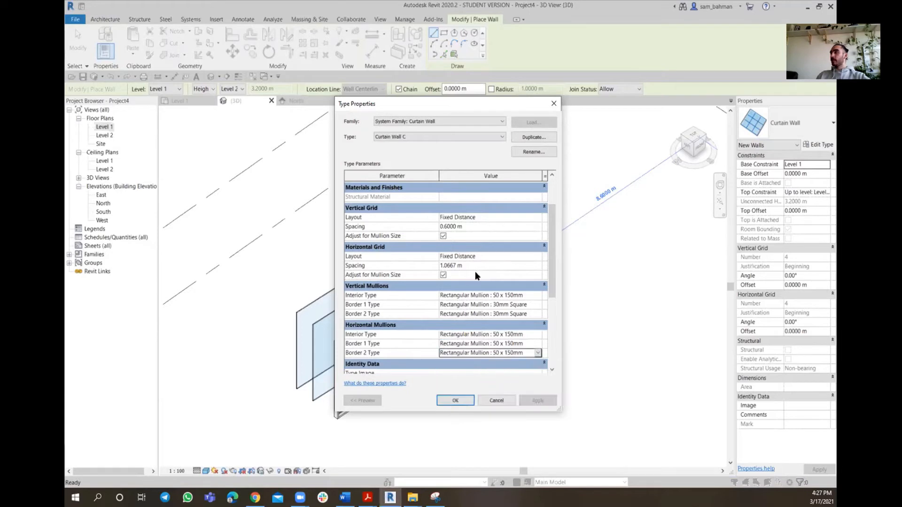
pyautogui.scroll(-3, 476, 282)
pyautogui.scroll(6, 480, 301)
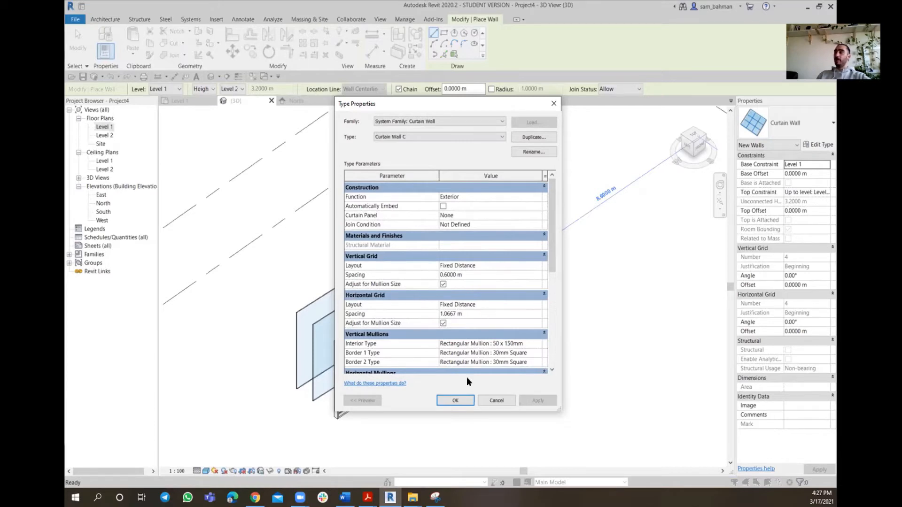
pyautogui.click(455, 400)
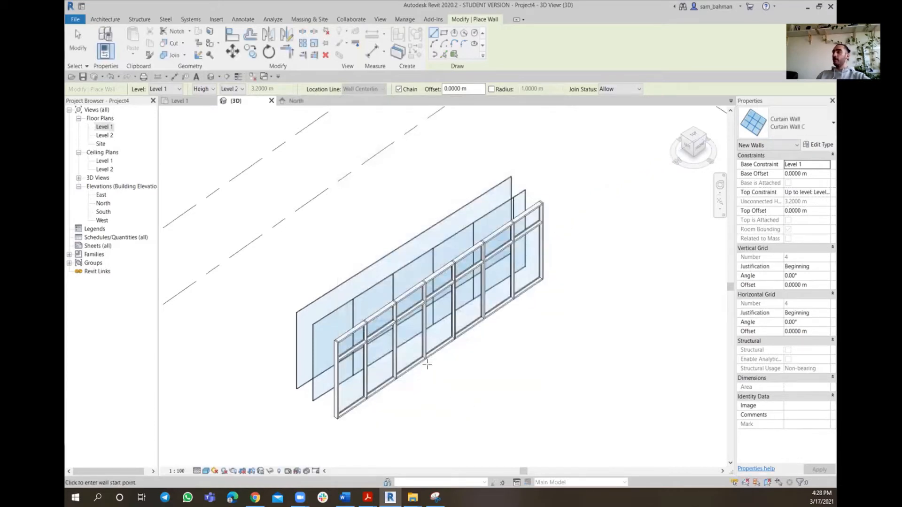
# Place a 6 m long Curtain Wall C from Level 1 up to Level 2, parallel to and in front of the existing curtain walls
pyautogui.moveTo(449, 391); pyautogui.dragTo(381, 337, button='middle')
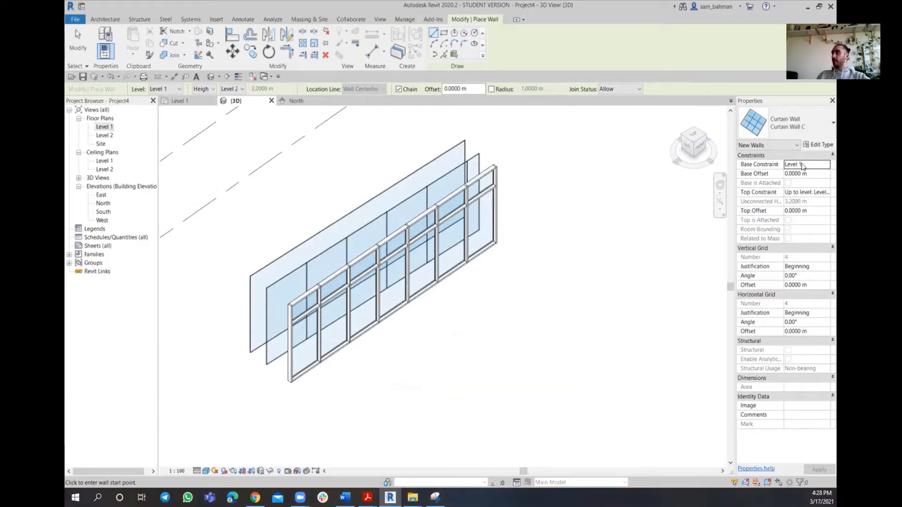
pyautogui.click(820, 192)
pyautogui.click(826, 192)
pyautogui.click(806, 203)
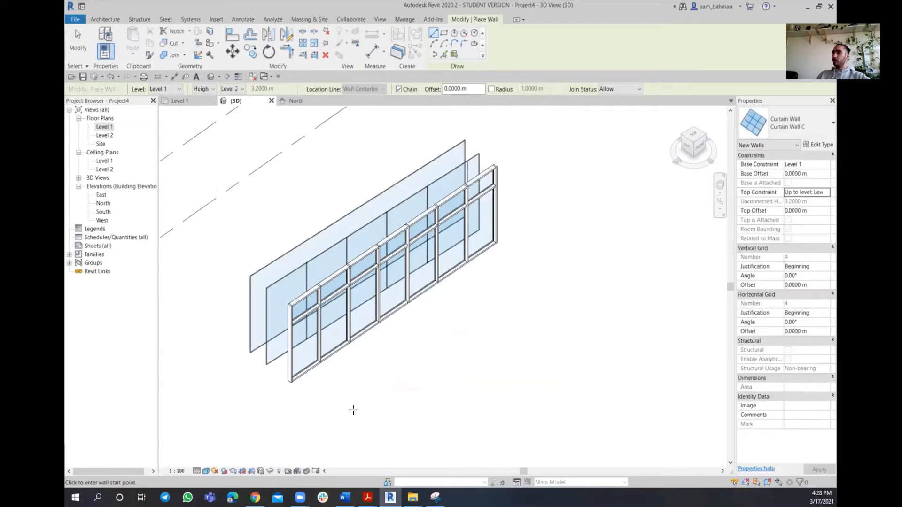
pyautogui.click(345, 412)
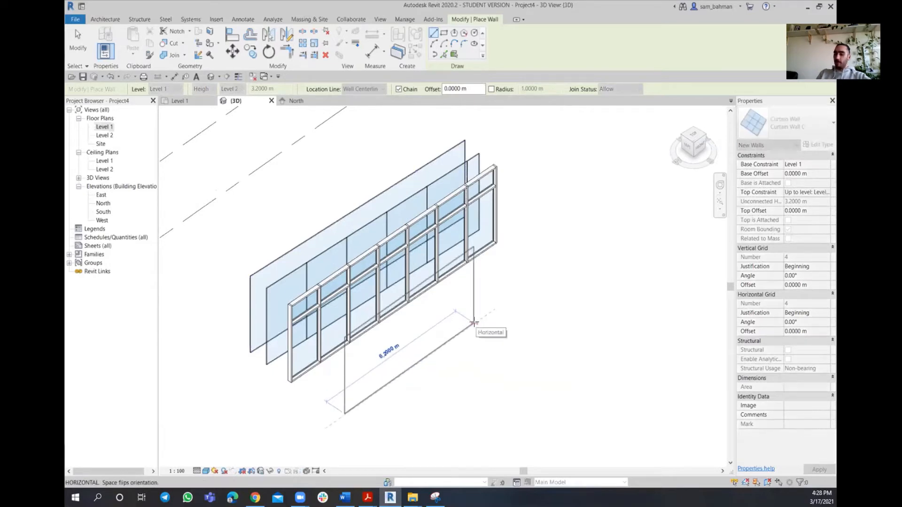
pyautogui.write('6')
pyautogui.press('Return')
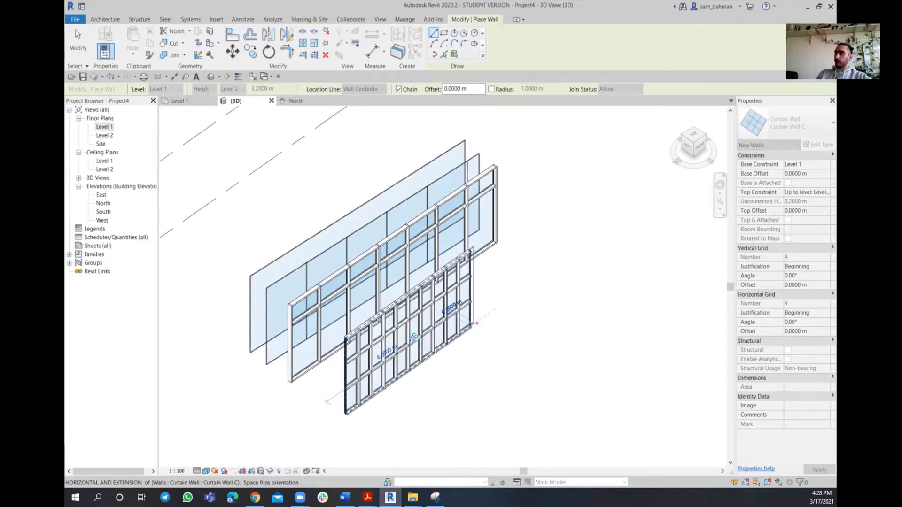
pyautogui.press('Escape')
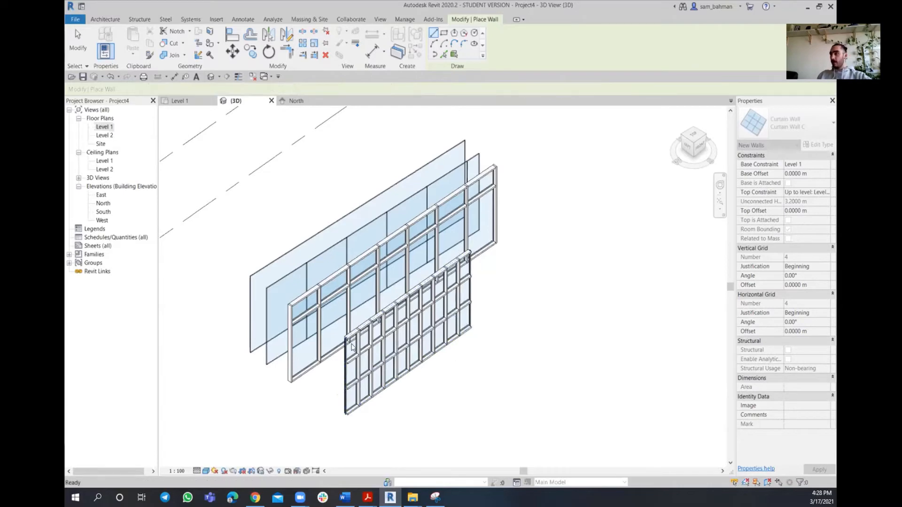
pyautogui.press('Escape')
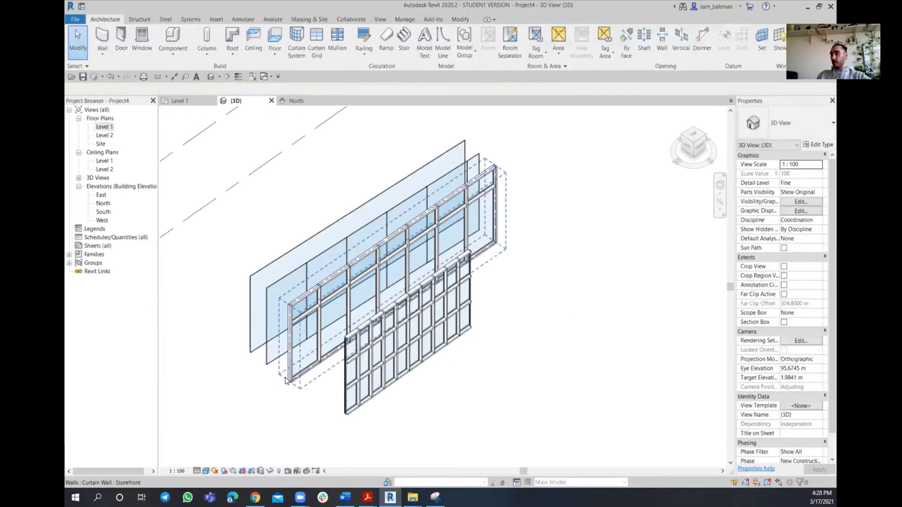
# Delete the three sample curtain walls behind Curtain Wall C, including the Storefront and the plain Curtain Wall
pyautogui.click(285, 376)
pyautogui.press('Delete')
pyautogui.click(274, 372)
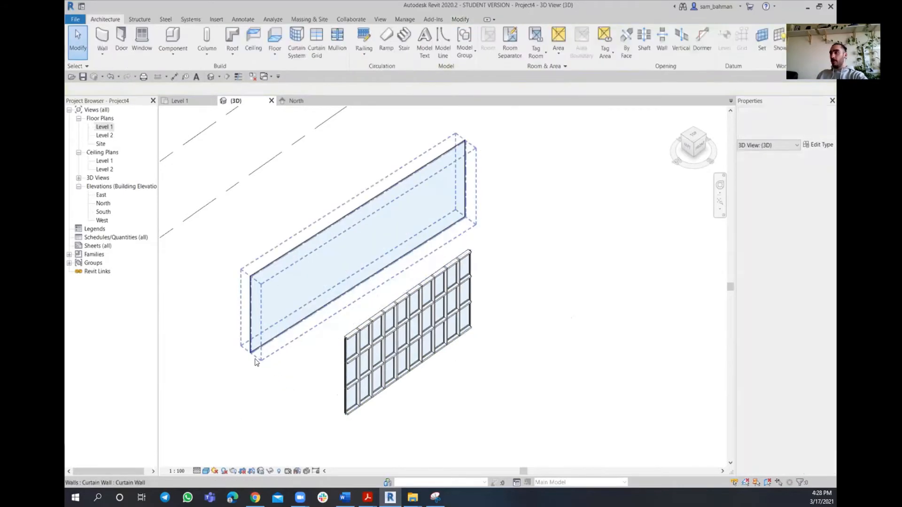
pyautogui.press('Delete')
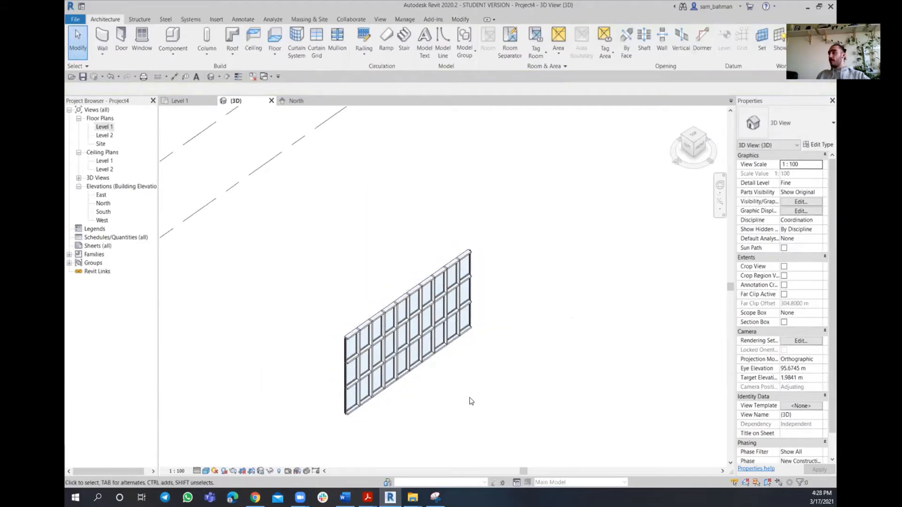
# Turn on thin line display to inspect the mullion joint at Curtain Wall C's upper corner
pyautogui.keyDown('shift'); pyautogui.moveTo(469, 399); pyautogui.dragTo(257, 419, button='middle'); pyautogui.keyUp('shift')
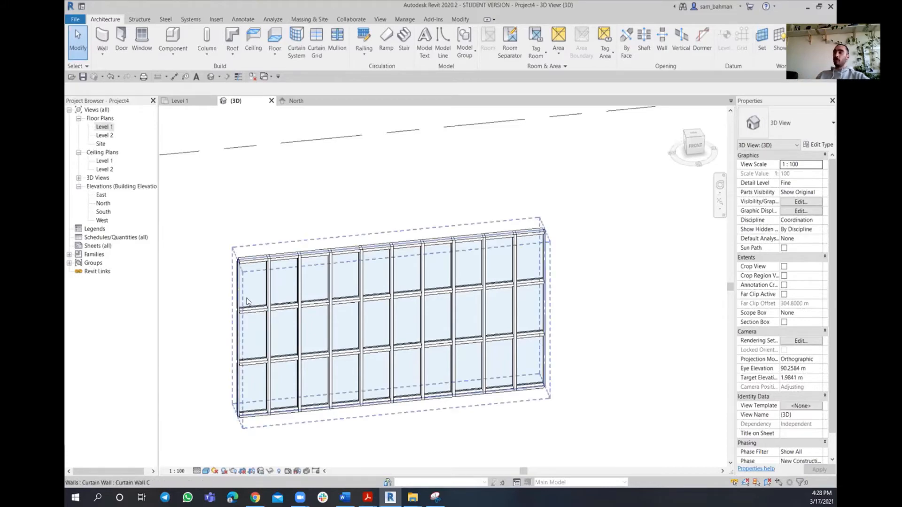
pyautogui.scroll(8, 244, 258)
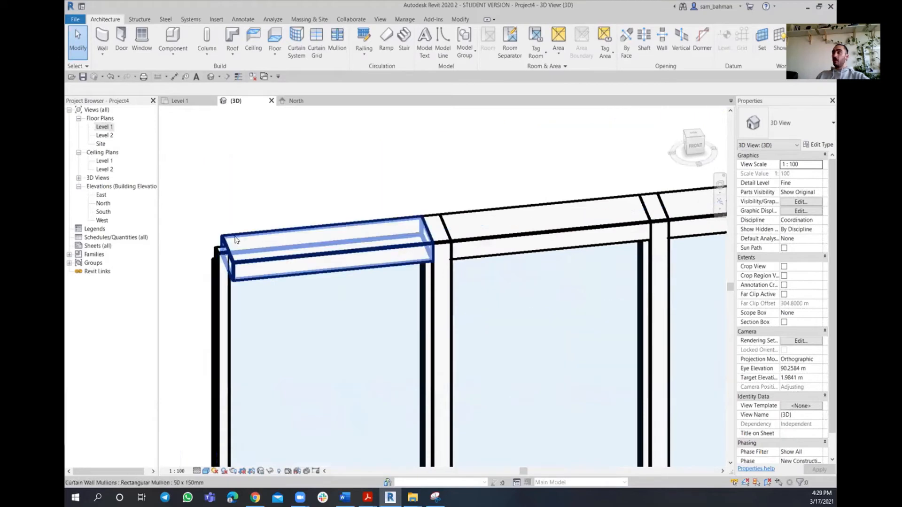
pyautogui.moveTo(251, 234); pyautogui.dragTo(285, 182, button='middle')
pyautogui.moveTo(271, 149); pyautogui.dragTo(269, 175, button='middle')
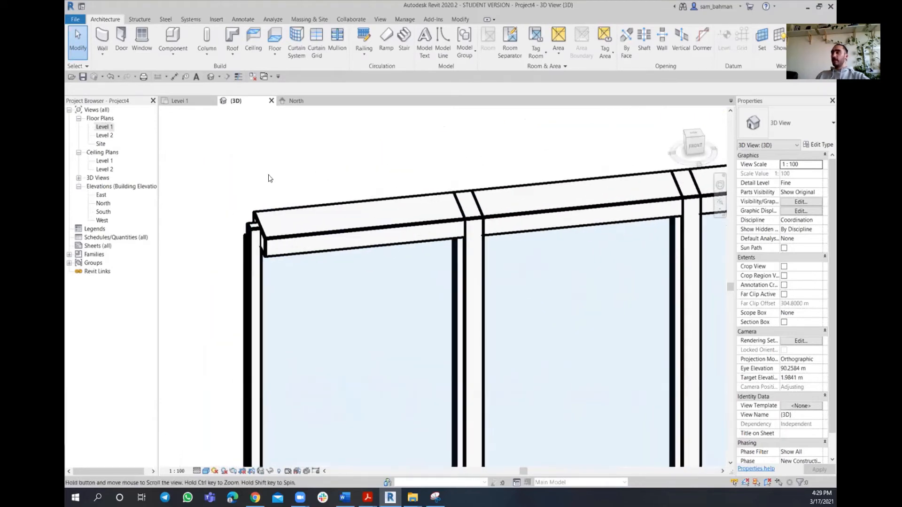
pyautogui.click(239, 77)
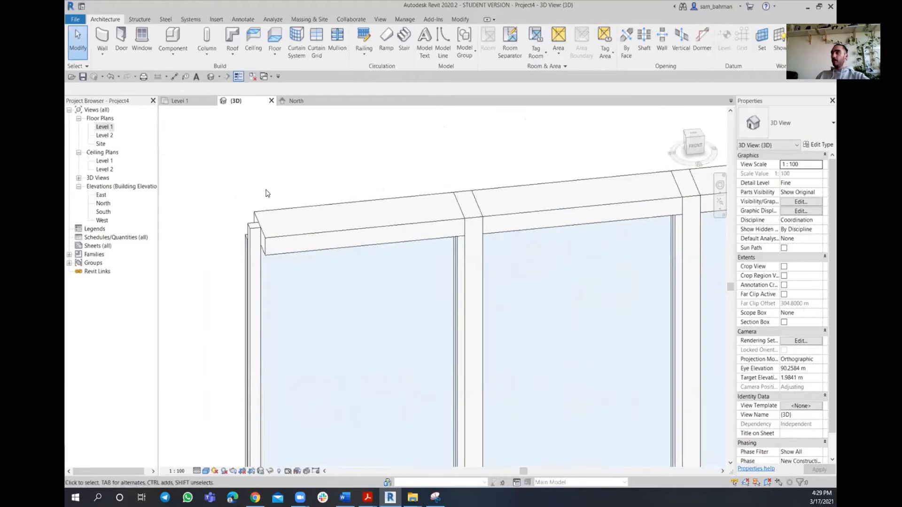
# Set the vertical Border 1 mullion of the Curtain Wall C type to Rectangular Mullion 50 x 150mm
pyautogui.scroll(-8, 266, 192)
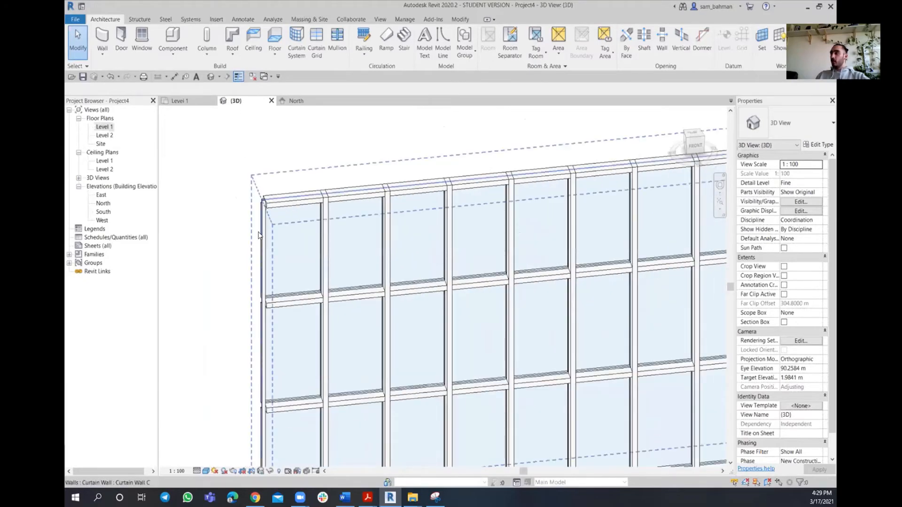
pyautogui.moveTo(452, 277); pyautogui.dragTo(393, 275, button='middle')
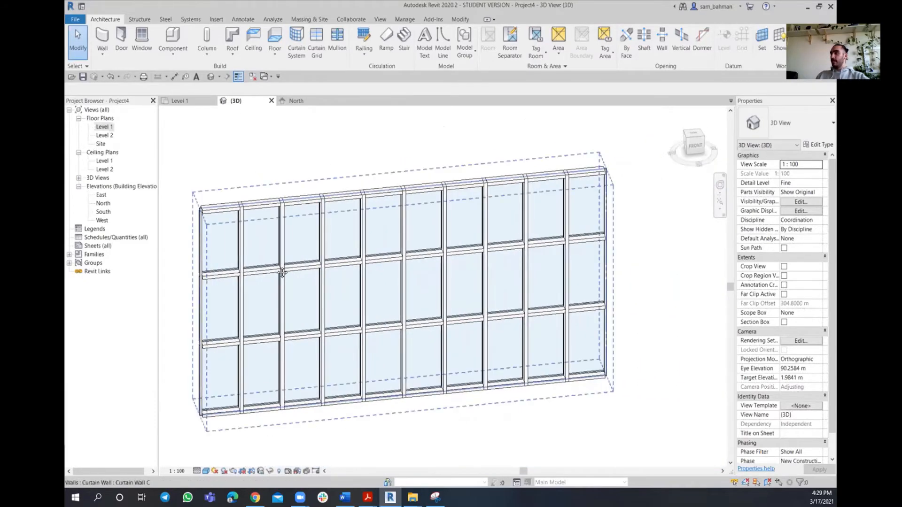
pyautogui.moveTo(212, 333); pyautogui.dragTo(275, 320, button='middle')
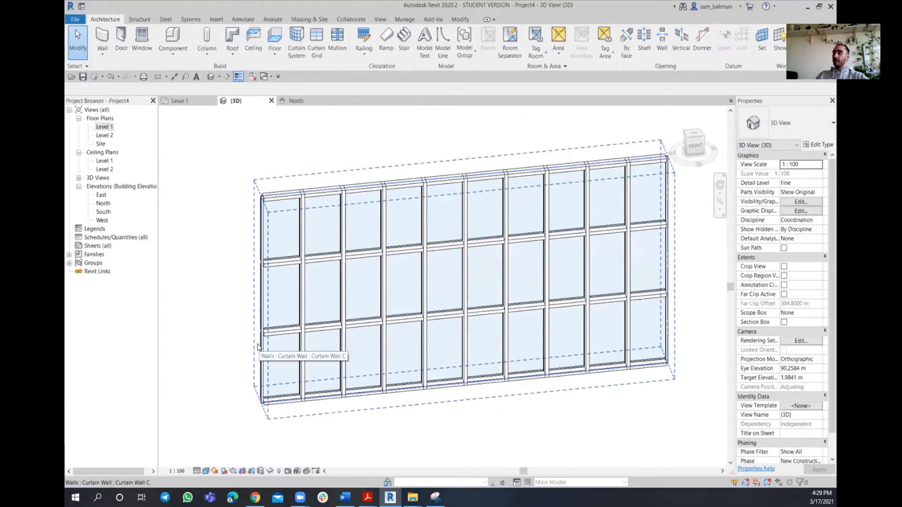
pyautogui.click(257, 347)
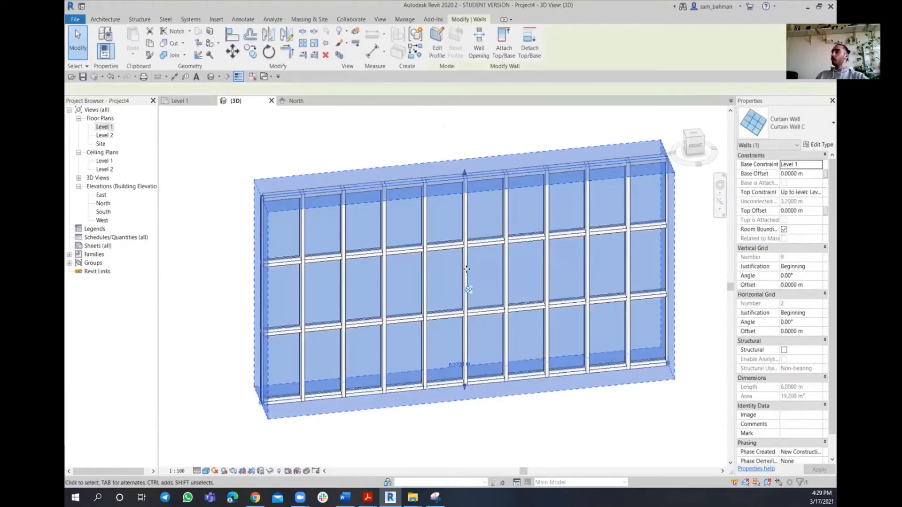
pyautogui.click(816, 145)
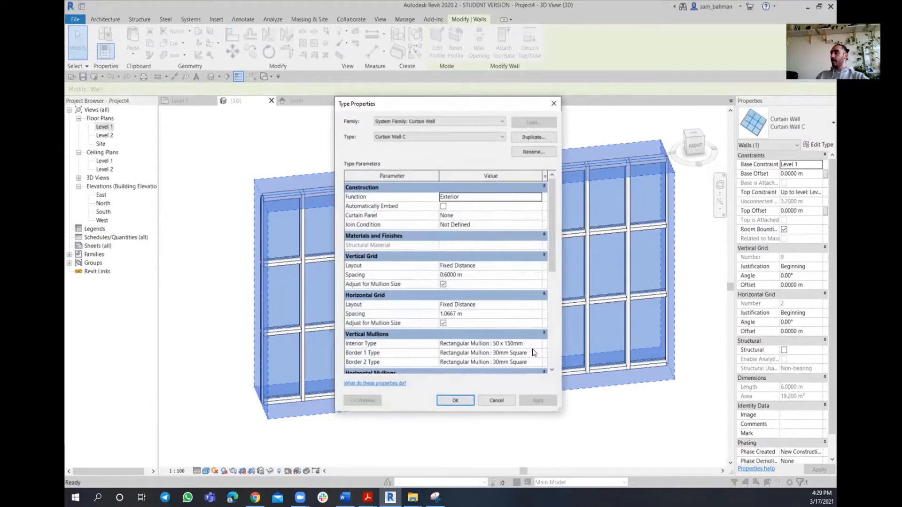
pyautogui.scroll(-1, 532, 357)
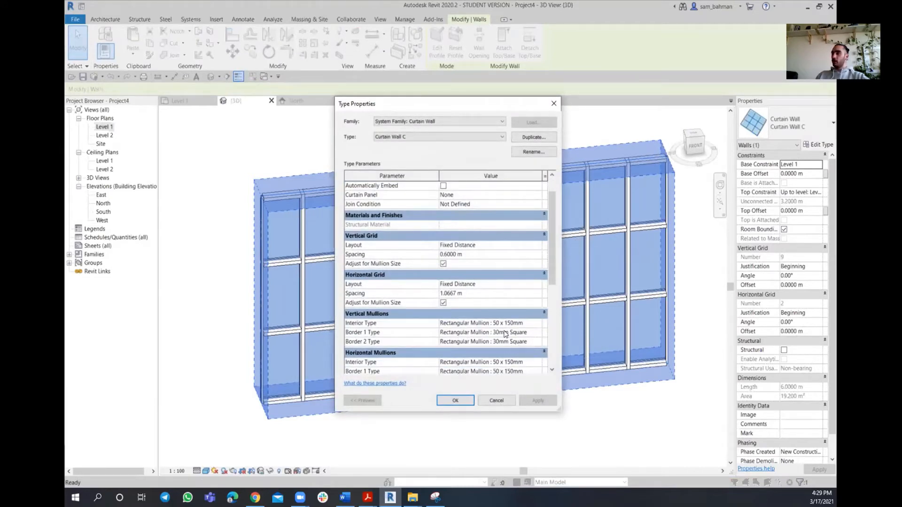
pyautogui.click(537, 331)
pyautogui.click(537, 331)
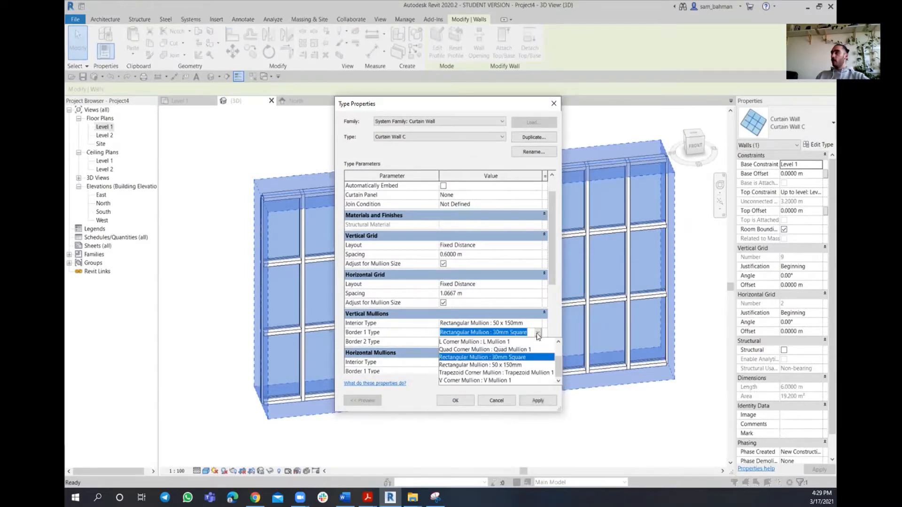
pyautogui.click(511, 362)
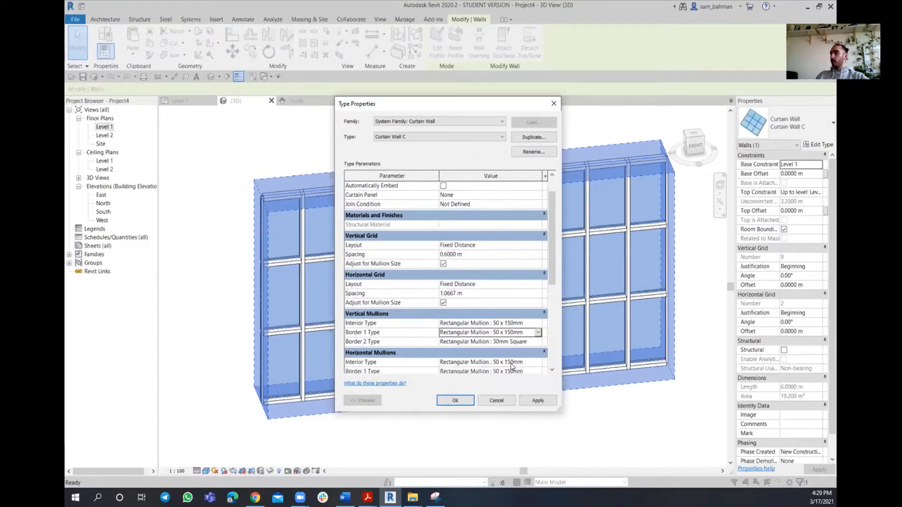
# Set the vertical Border 2 mullion to Rectangular Mullion 50 x 150mm, accept the type settings and deselect the wall
pyautogui.click(538, 341)
pyautogui.click(538, 342)
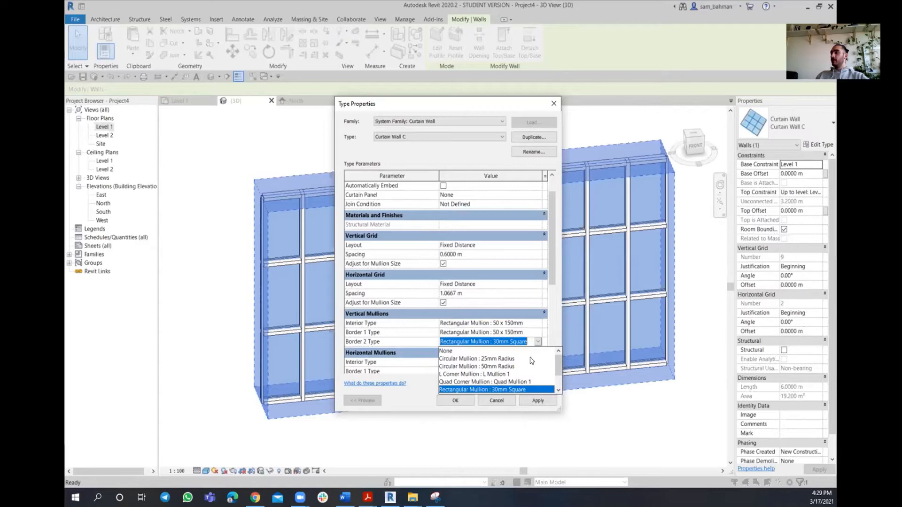
pyautogui.scroll(-3, 513, 380)
pyautogui.click(506, 374)
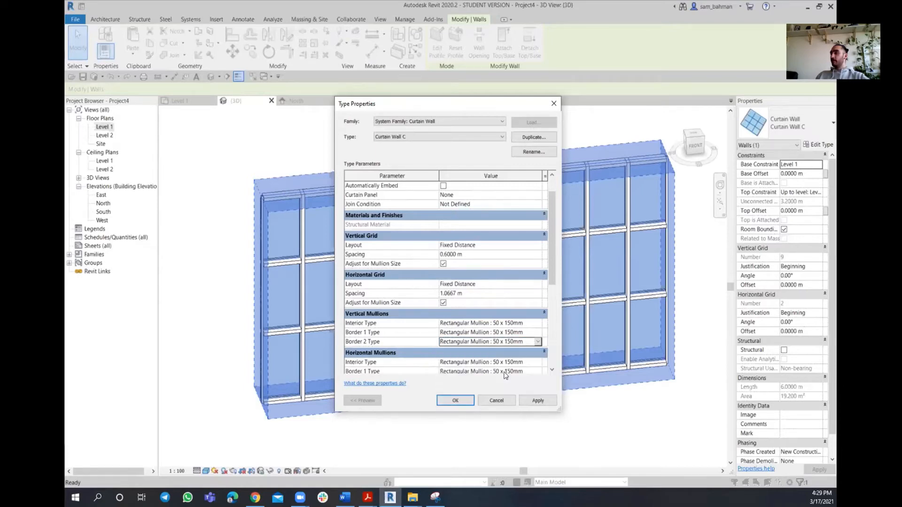
pyautogui.click(526, 402)
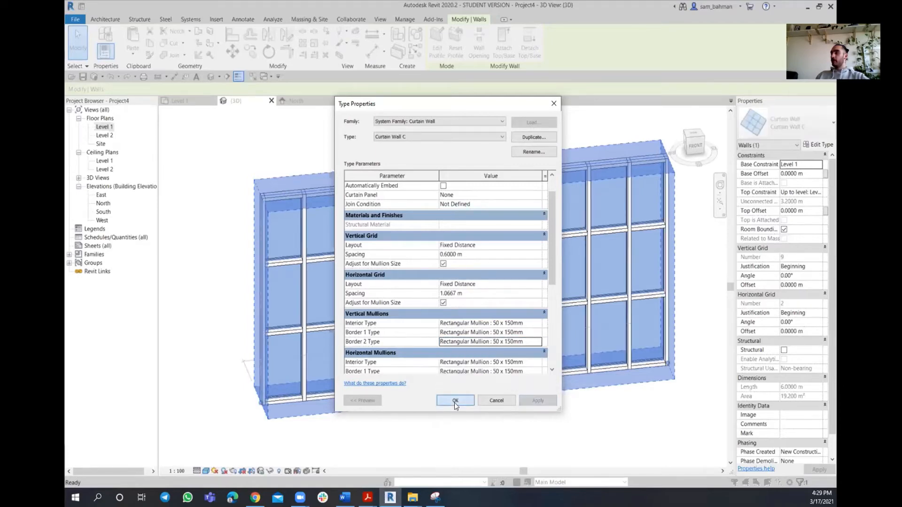
pyautogui.click(455, 402)
pyautogui.click(404, 457)
# Break the end vertical border mullion at its join in the upper corner, so the top horizontal mullion runs over it
pyautogui.scroll(4, 268, 220)
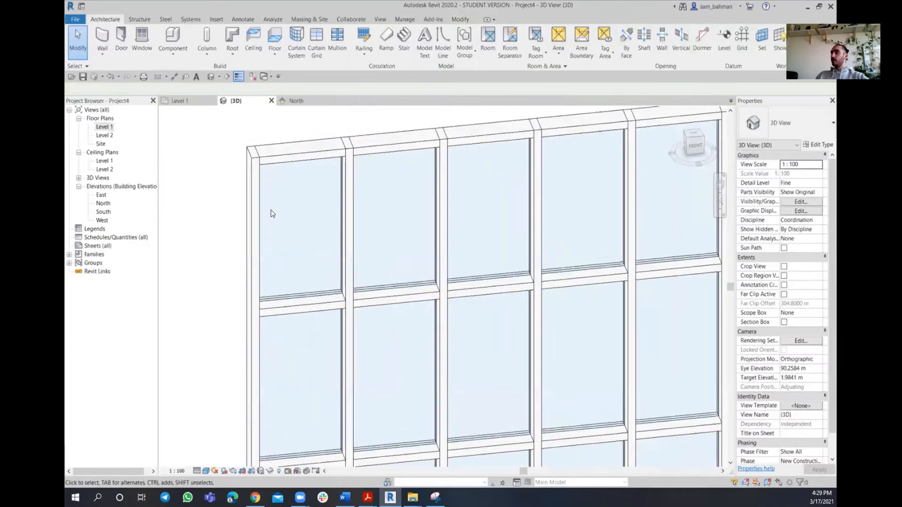
pyautogui.scroll(-2, 347, 155)
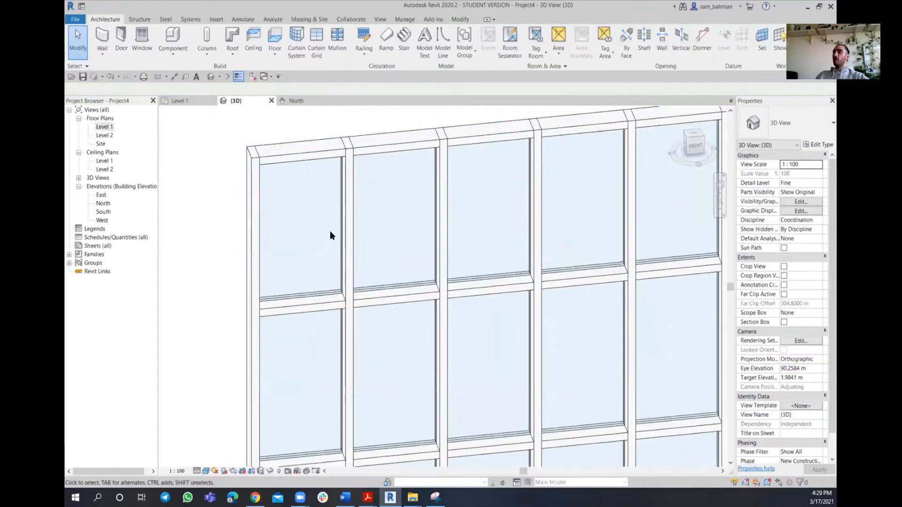
pyautogui.scroll(-2, 329, 230)
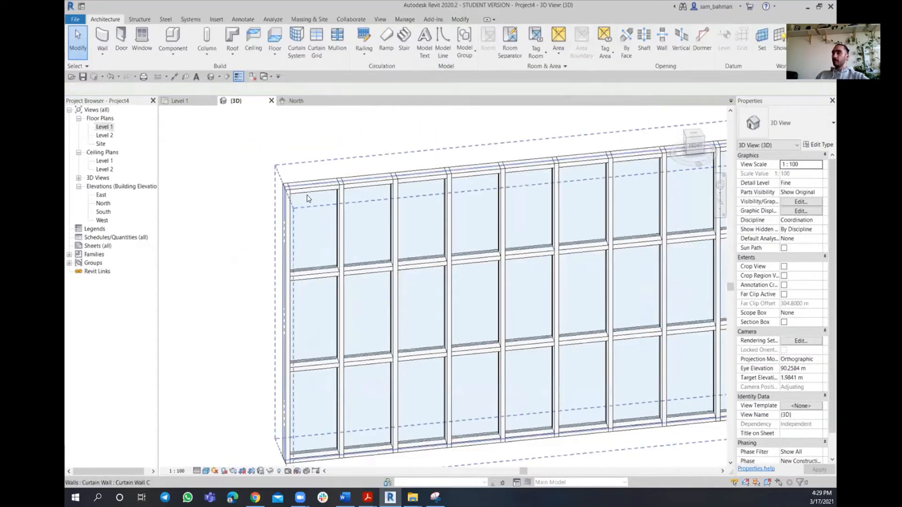
pyautogui.scroll(5, 272, 190)
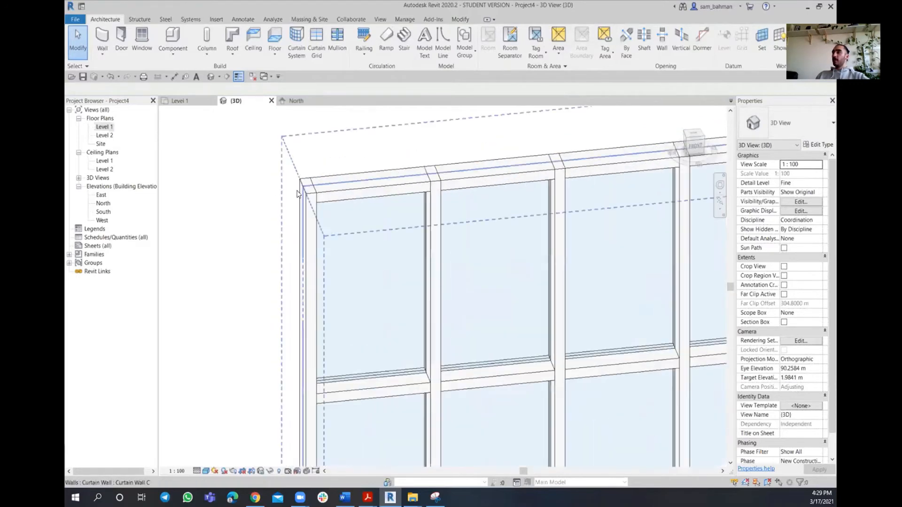
pyautogui.moveTo(338, 195); pyautogui.dragTo(252, 242, button='middle')
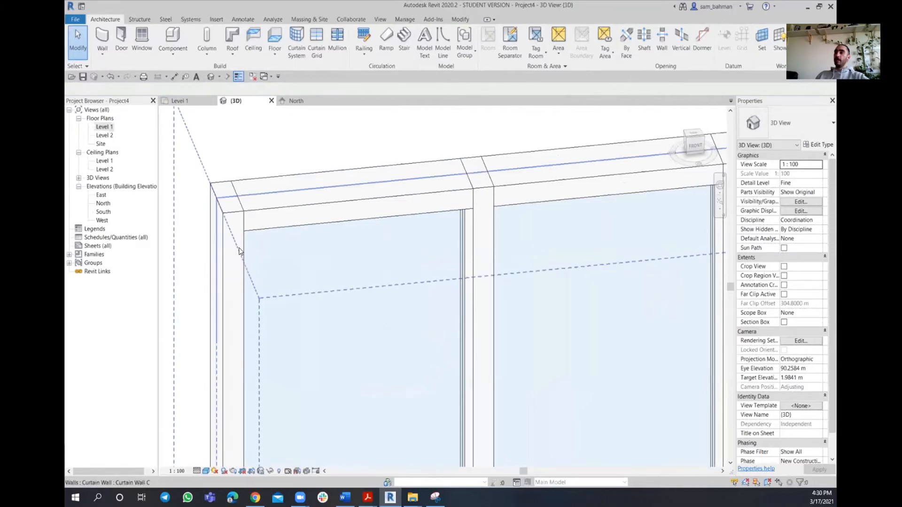
pyautogui.click(240, 240)
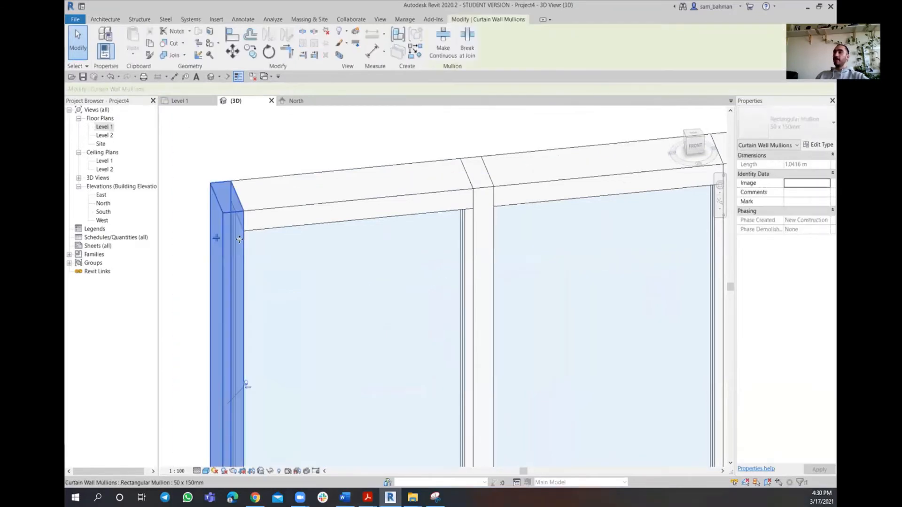
pyautogui.click(464, 49)
pyautogui.click(268, 150)
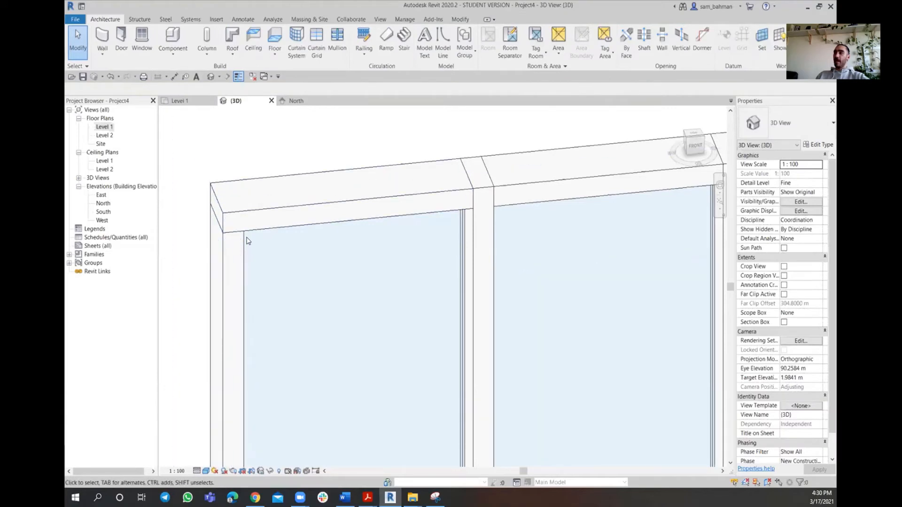
# Inspect an interior mullion joint by selecting the vertical mullion segment below it, then deselect it
pyautogui.scroll(-4, 248, 240)
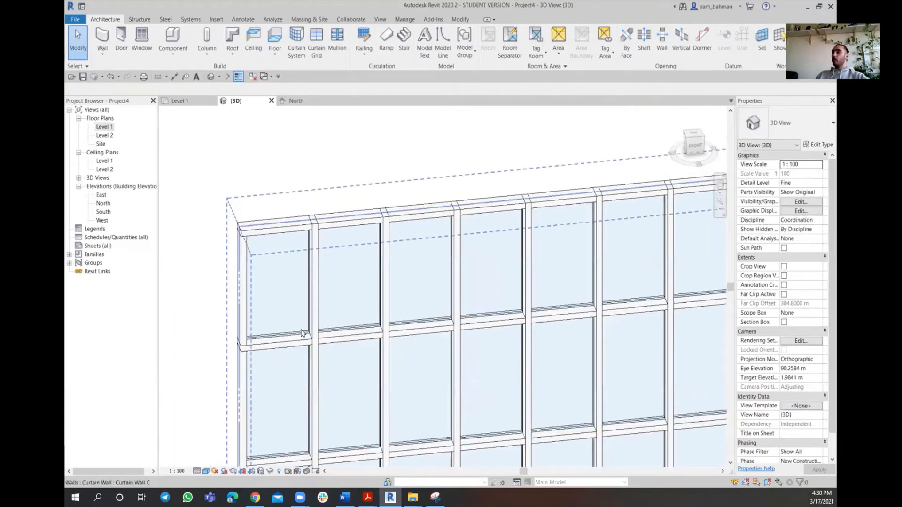
pyautogui.scroll(6, 338, 364)
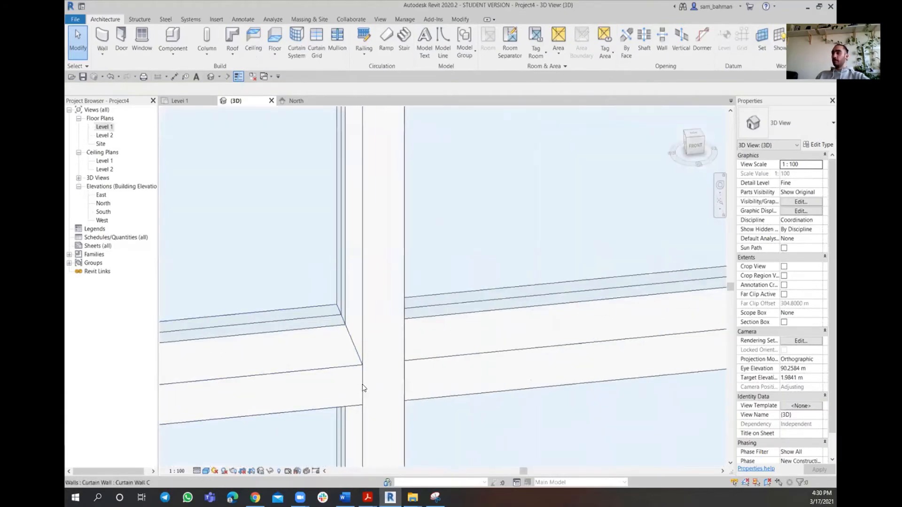
pyautogui.scroll(-2, 367, 405)
pyautogui.click(363, 426)
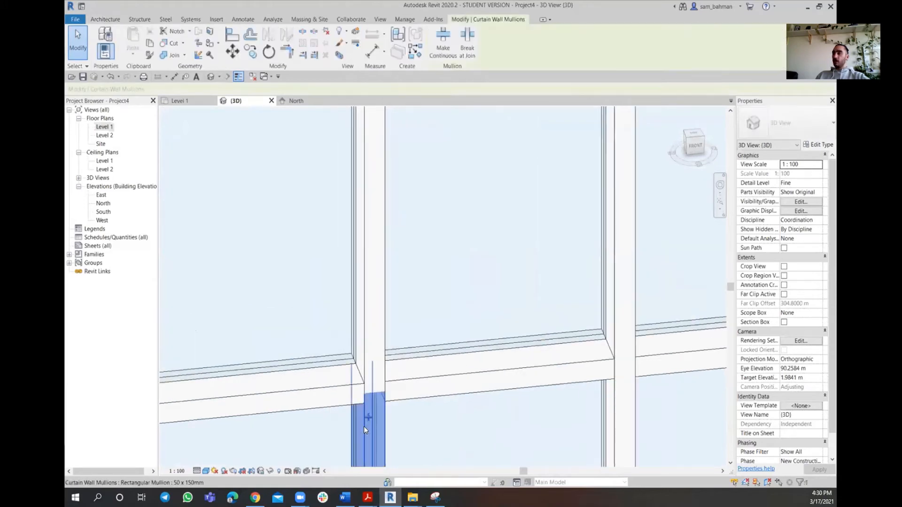
pyautogui.scroll(2, 384, 391)
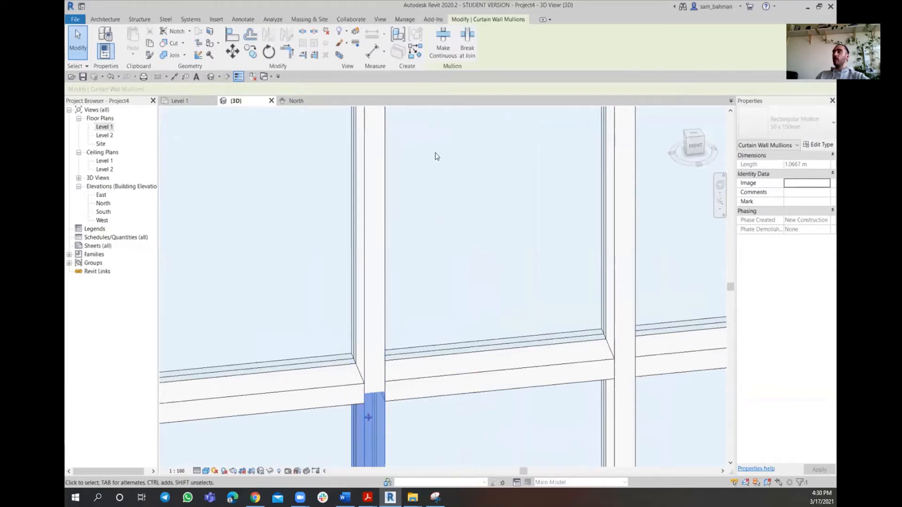
pyautogui.scroll(-5, 455, 233)
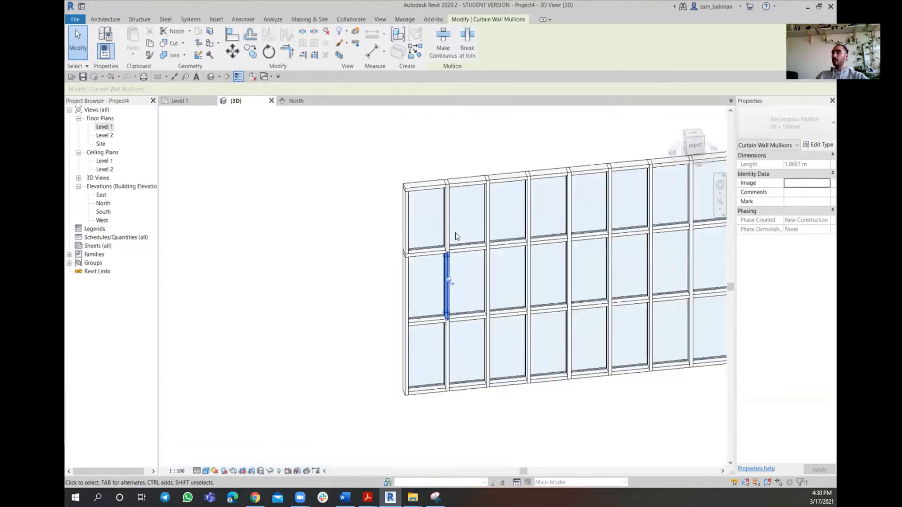
pyautogui.moveTo(438, 277); pyautogui.dragTo(350, 304, button='middle')
pyautogui.click(450, 380)
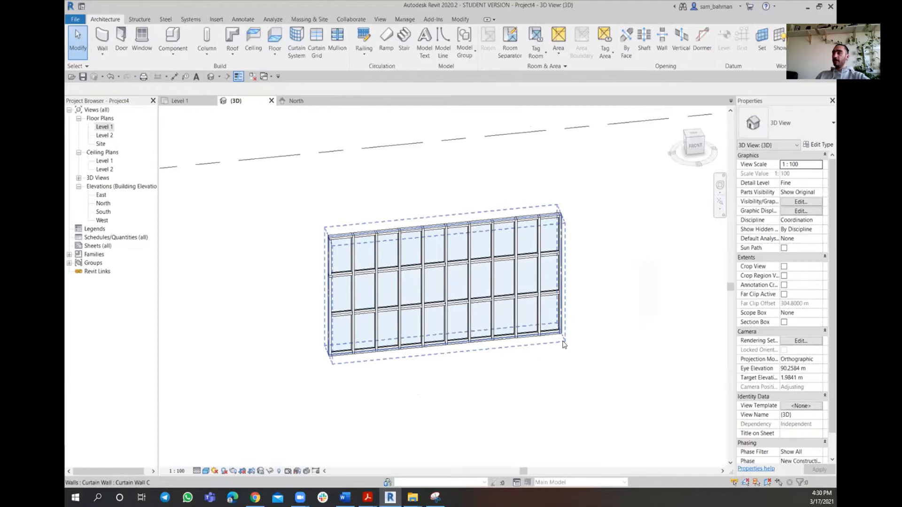
# Set both the vertical and the horizontal grid angle of Curtain Wall C to 30° and deselect the wall
pyautogui.click(563, 345)
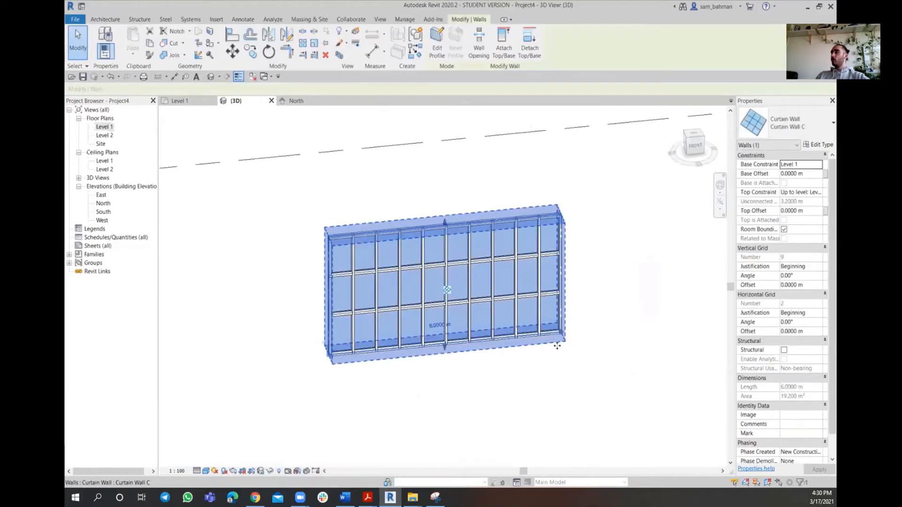
pyautogui.click(803, 275)
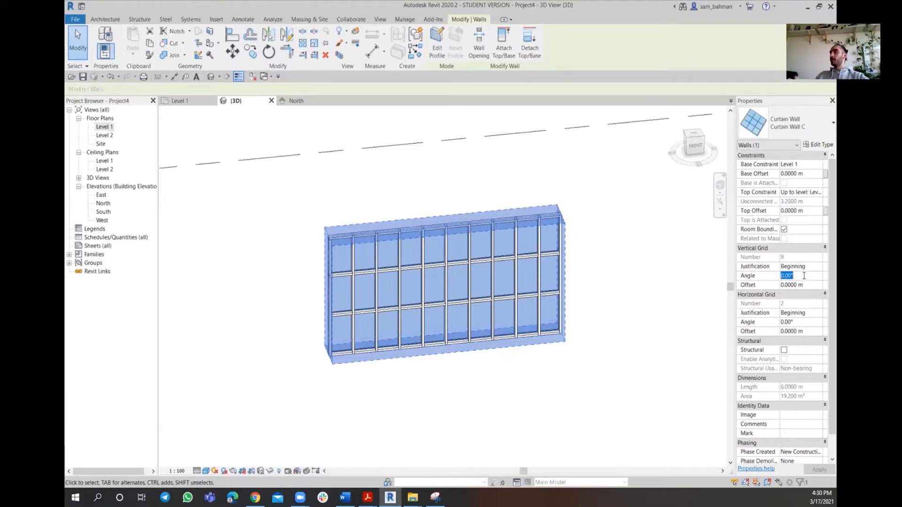
pyautogui.write('30')
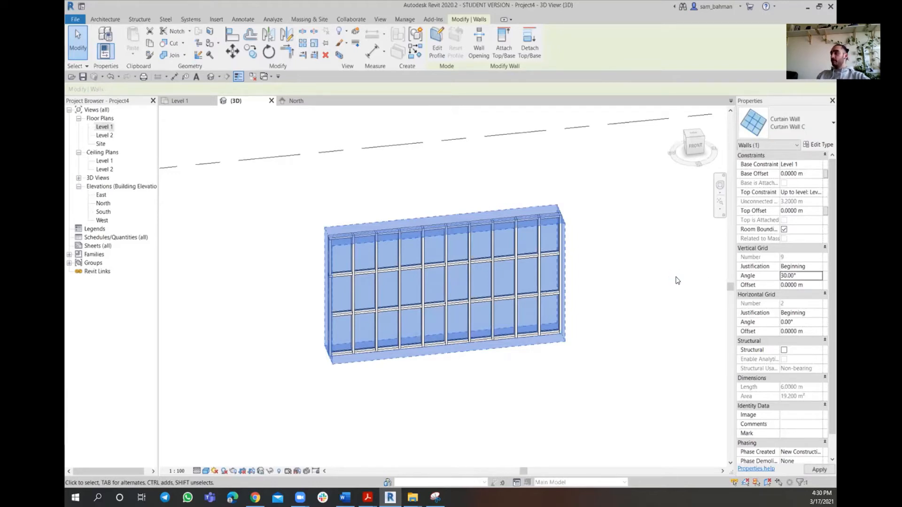
pyautogui.click(801, 322)
pyautogui.write('30')
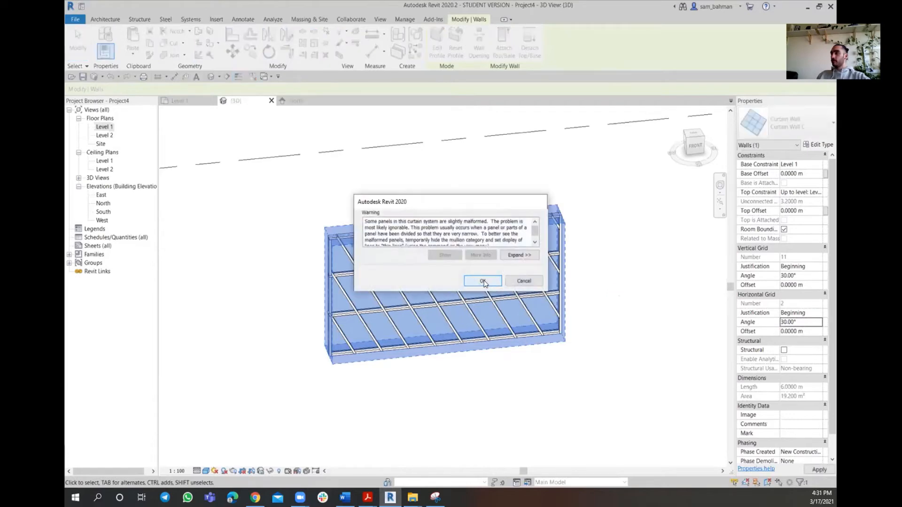
pyautogui.click(482, 281)
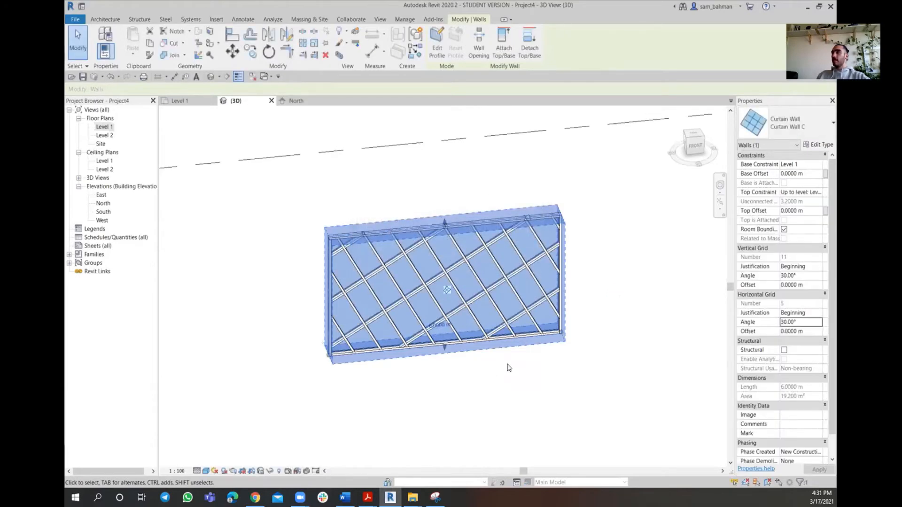
pyautogui.scroll(3, 498, 355)
pyautogui.scroll(-1, 486, 427)
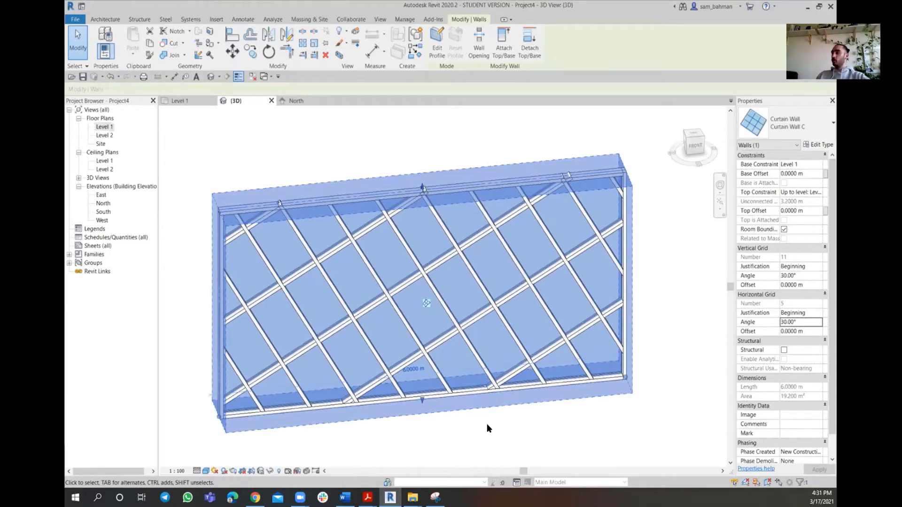
pyautogui.click(648, 433)
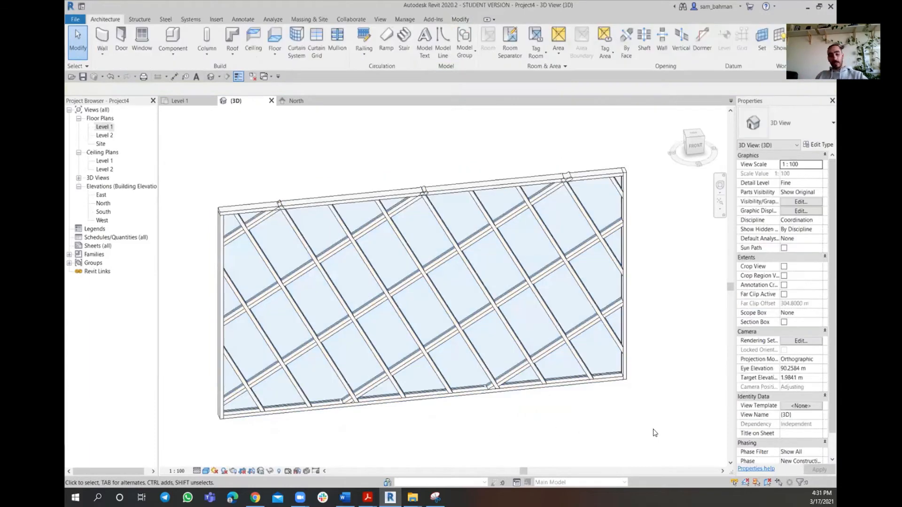
# Undo the vertical and horizontal grid angle changes on Curtain Wall C
pyautogui.hotkey('ctrl', 'z')
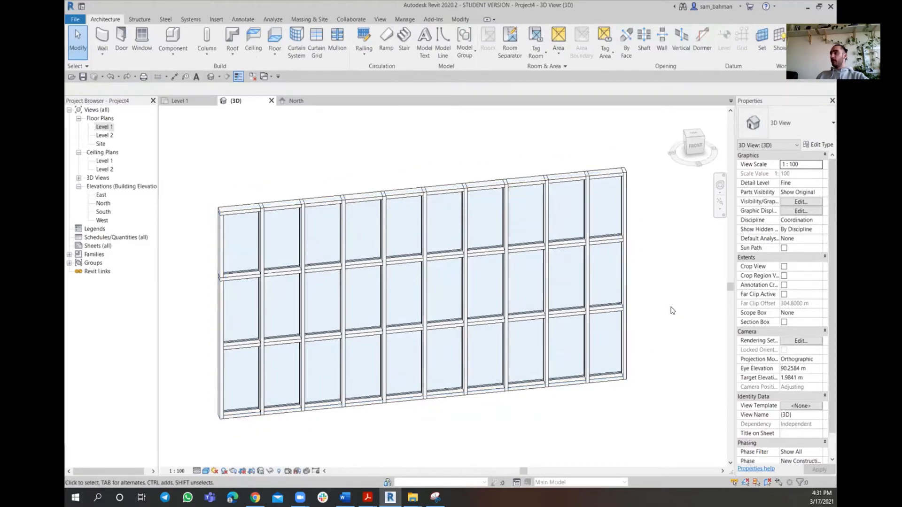
pyautogui.moveTo(523, 373); pyautogui.dragTo(538, 360, button='middle')
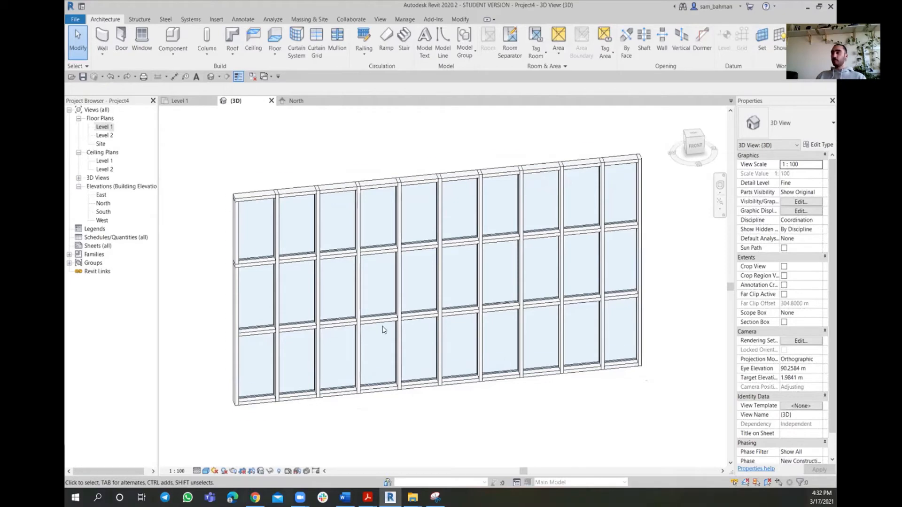
pyautogui.scroll(3, 377, 309)
pyautogui.scroll(-4, 441, 367)
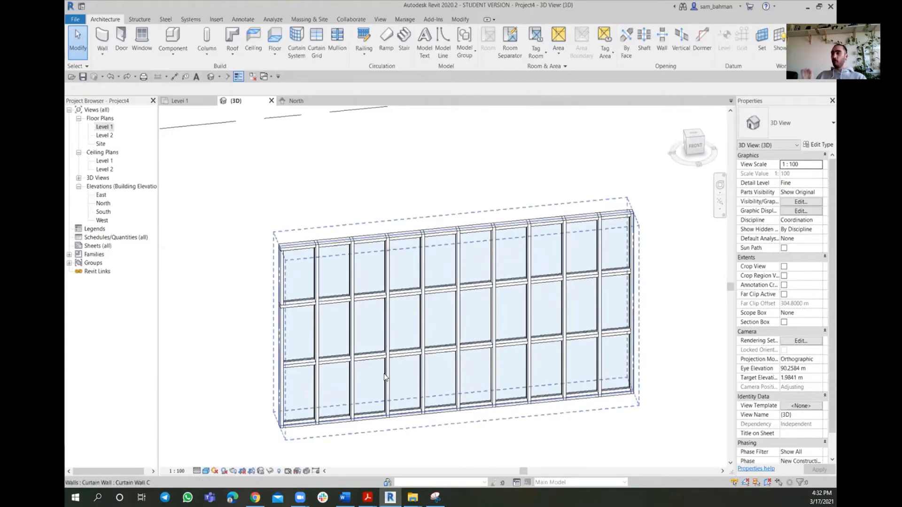
# Unpin the middle-row segment of the third interior vertical mullion and delete it
pyautogui.press('Tab')
pyautogui.scroll(4, 386, 373)
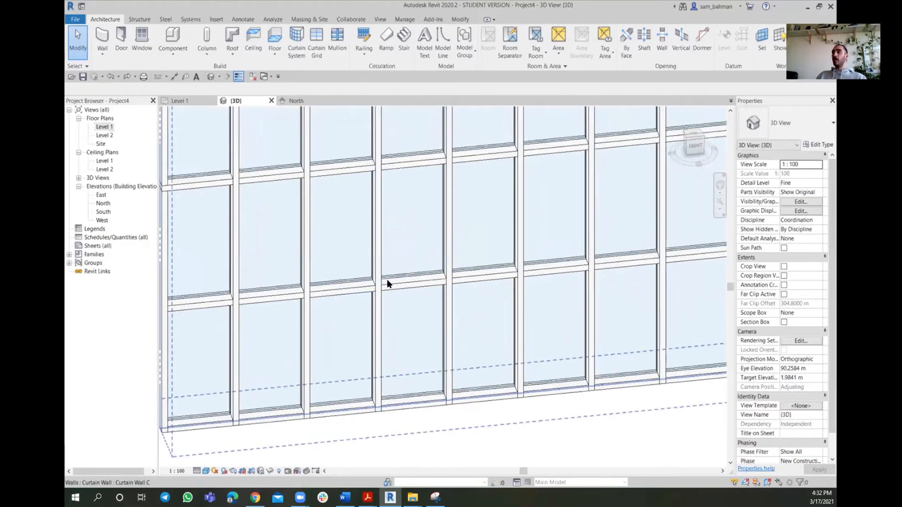
pyautogui.scroll(-1, 387, 283)
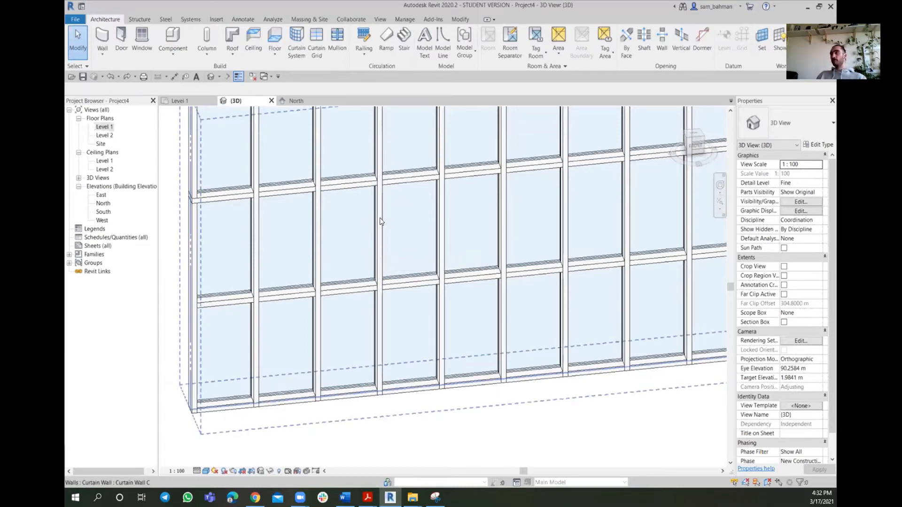
pyautogui.scroll(-5, 380, 218)
pyautogui.scroll(5, 374, 233)
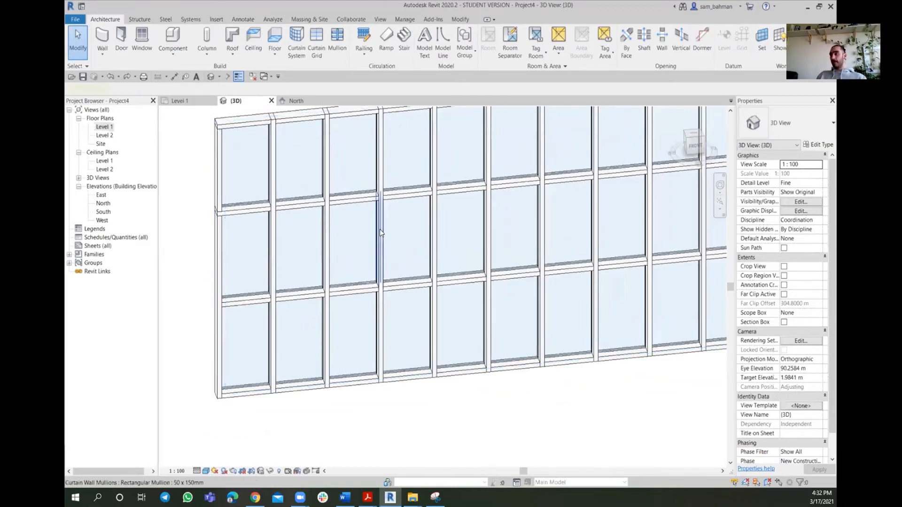
pyautogui.click(381, 232)
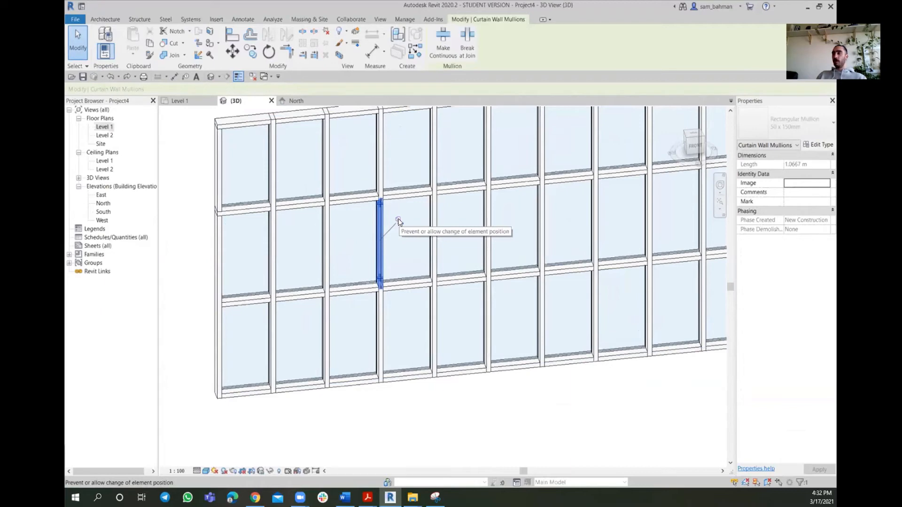
pyautogui.click(409, 436)
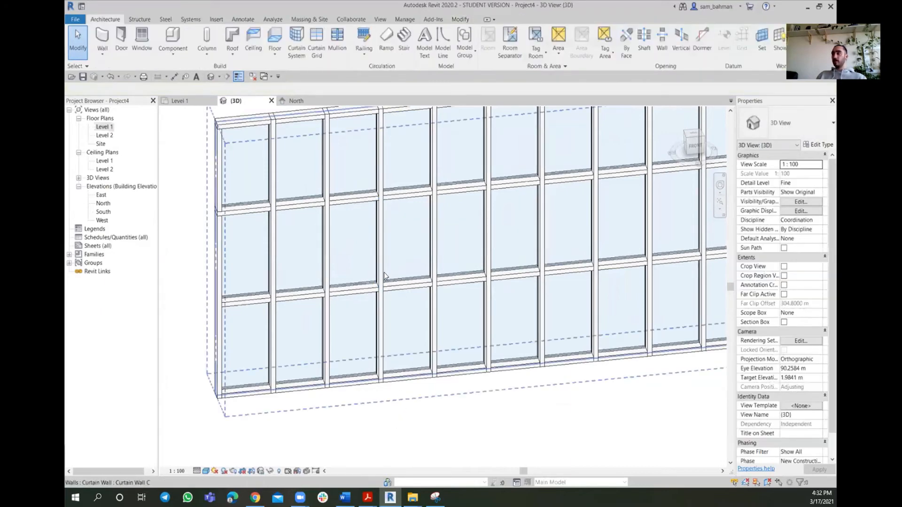
pyautogui.click(385, 284)
pyautogui.click(422, 432)
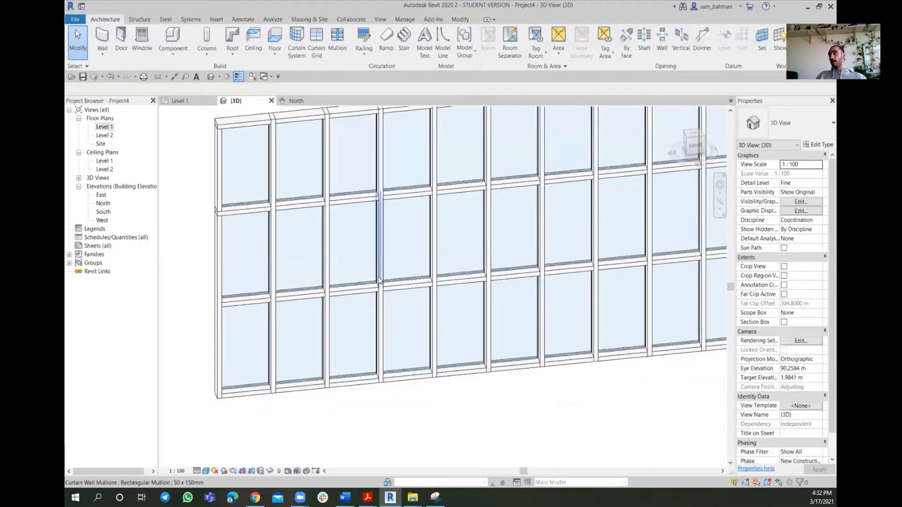
pyautogui.click(380, 252)
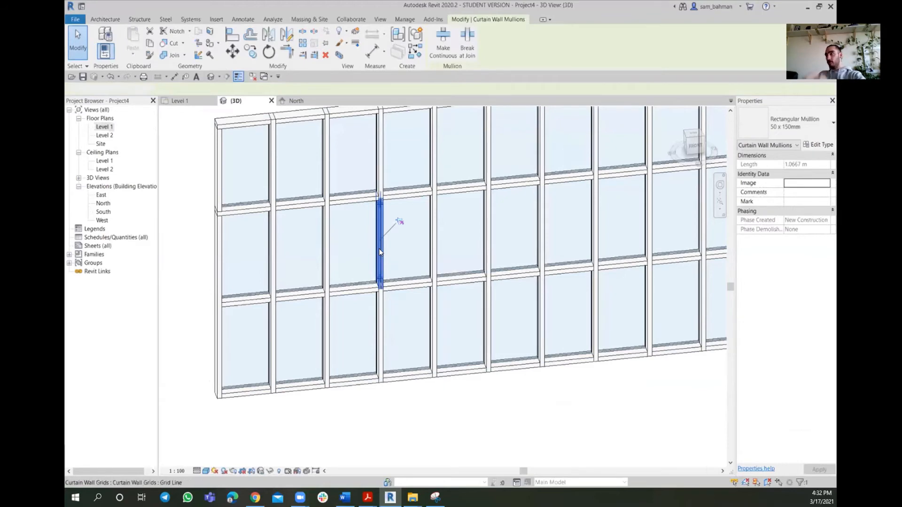
pyautogui.press('Escape')
# Unpin and delete the bottom-row segment of the same vertical mullion, directly below the removed one
pyautogui.scroll(4, 381, 300)
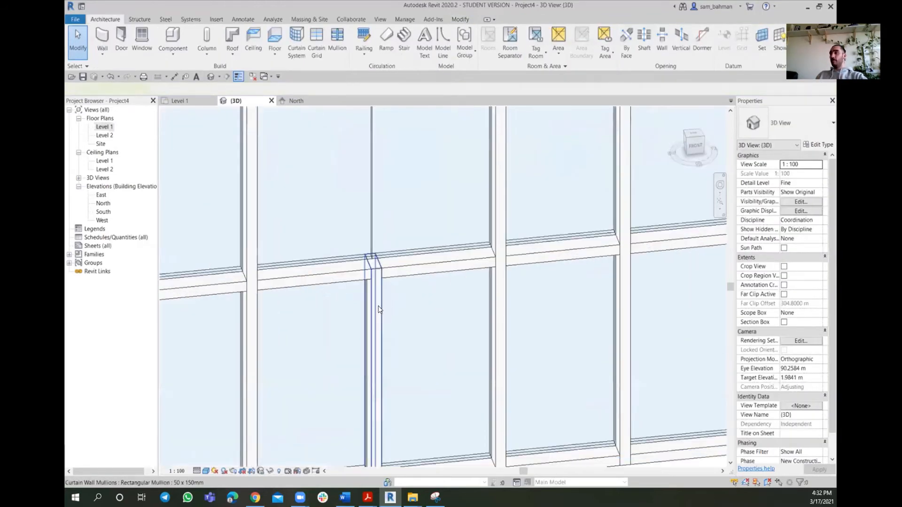
pyautogui.click(378, 309)
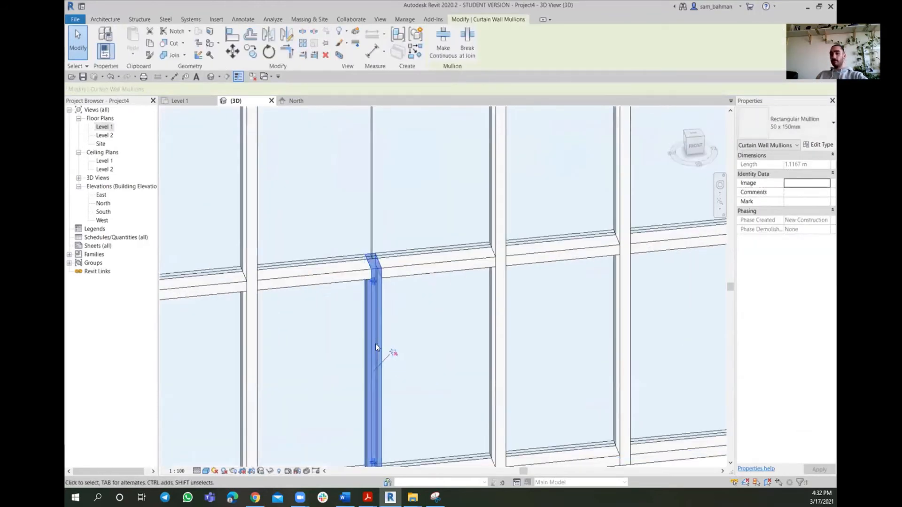
pyautogui.press('Delete')
pyautogui.scroll(-4, 369, 305)
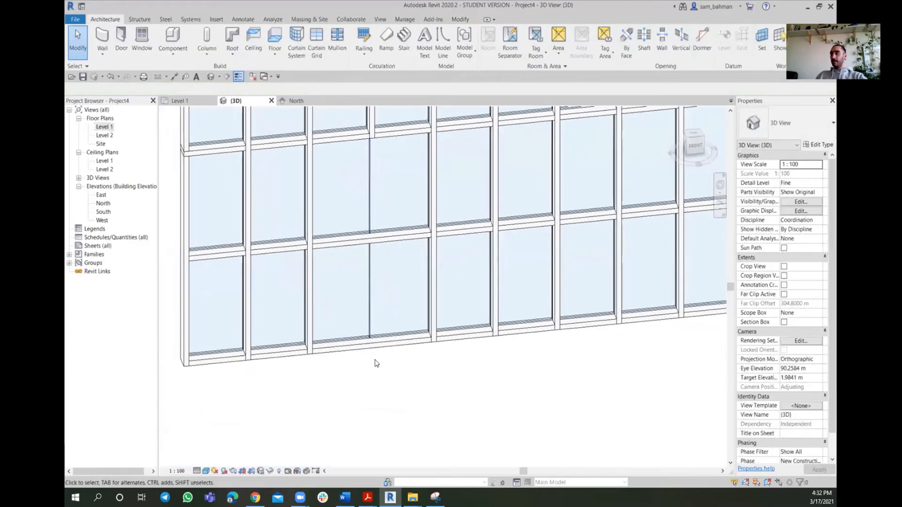
pyautogui.moveTo(384, 363); pyautogui.dragTo(384, 394, button='middle')
# Undo the deletion and unpinning of both vertical mullion segments
pyautogui.scroll(2, 375, 269)
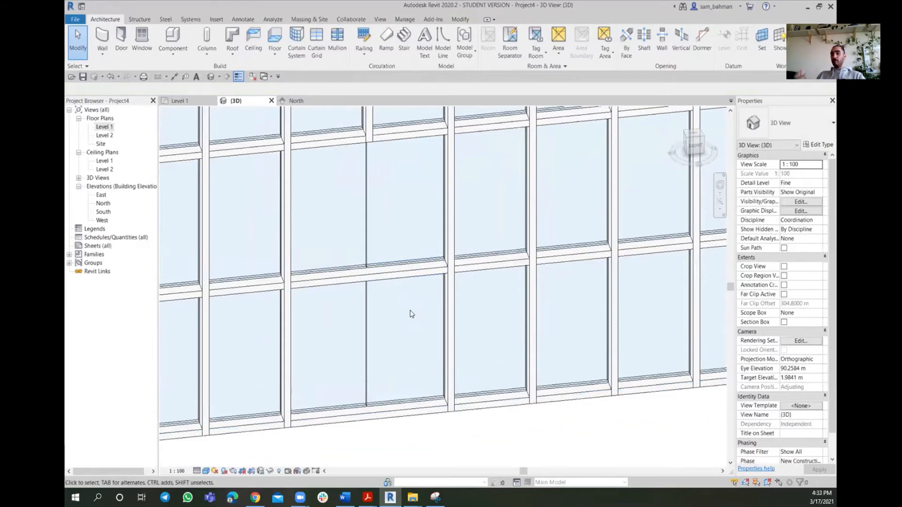
pyautogui.scroll(2, 410, 313)
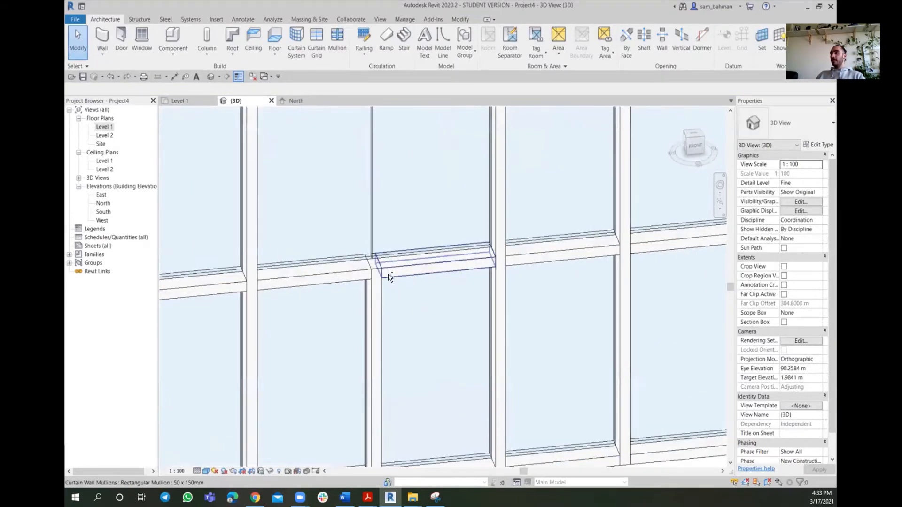
pyautogui.scroll(-4, 388, 273)
pyautogui.scroll(2, 382, 258)
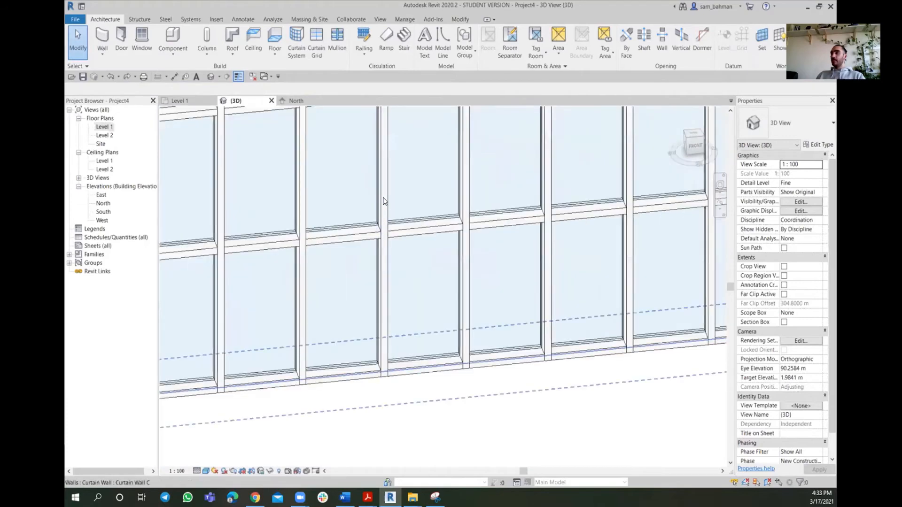
# Try to delete the bottom-row vertical mullion segment while it is still pinned
pyautogui.click(385, 276)
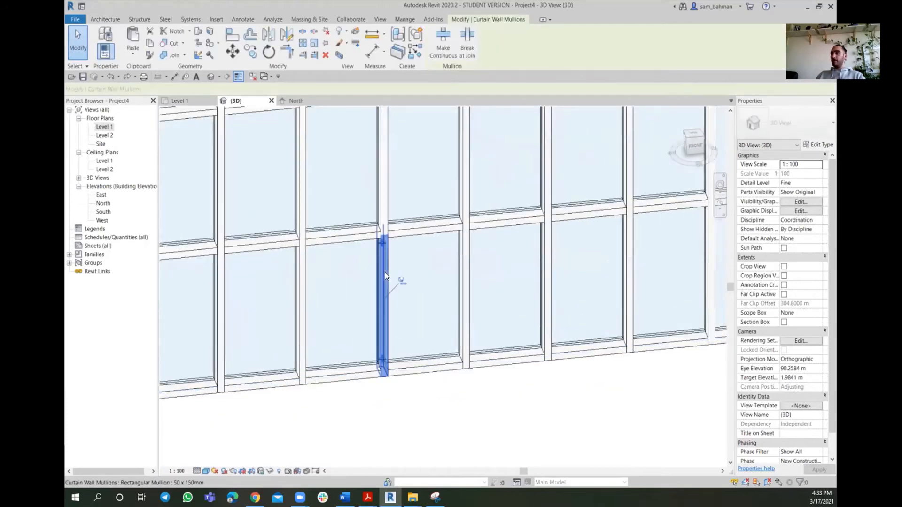
pyautogui.press('Delete')
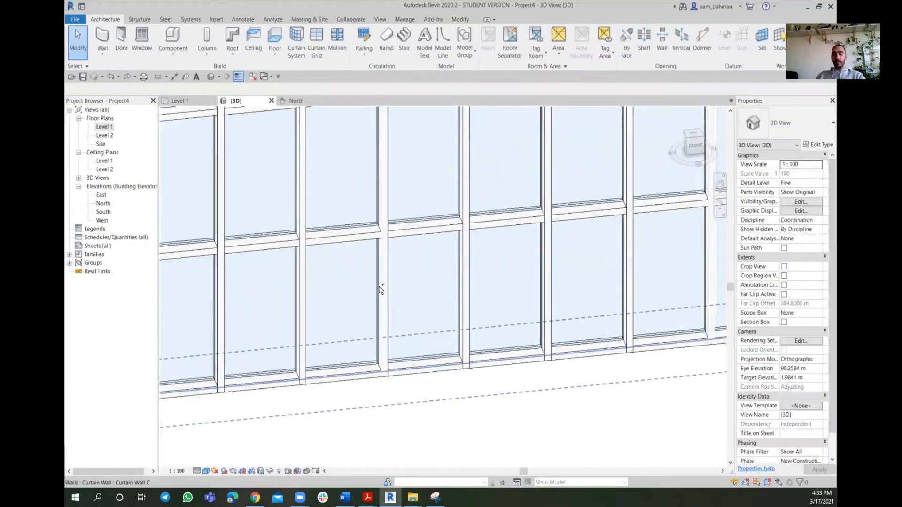
pyautogui.scroll(-4, 380, 287)
pyautogui.scroll(3, 381, 294)
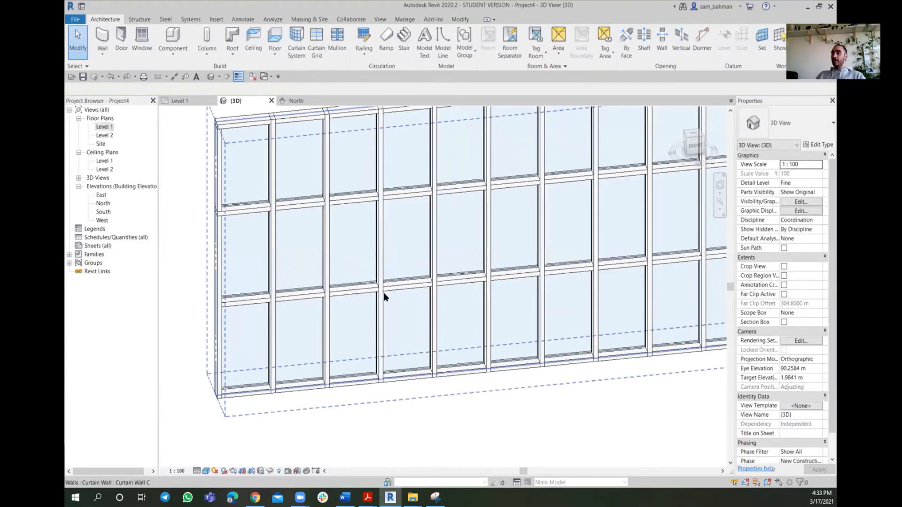
pyautogui.moveTo(384, 305); pyautogui.dragTo(374, 290, button='middle')
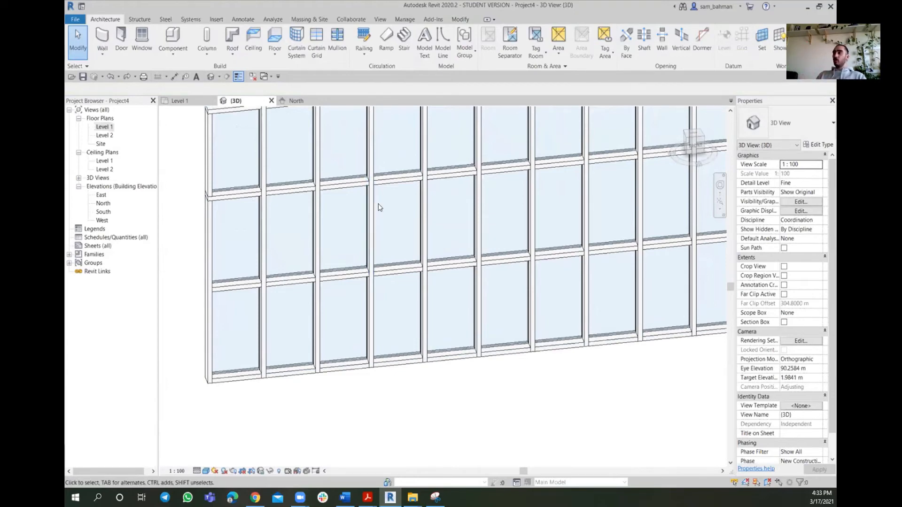
# Remove the middle-row and bottom-row segments of the third interior vertical grid line from the curtain wall
pyautogui.scroll(-3, 376, 216)
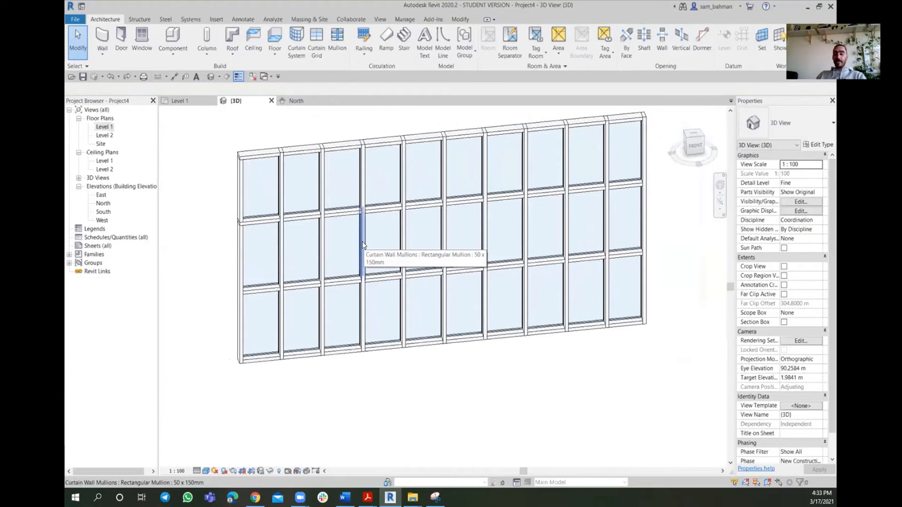
pyautogui.press('Tab')
pyautogui.press('Tab')
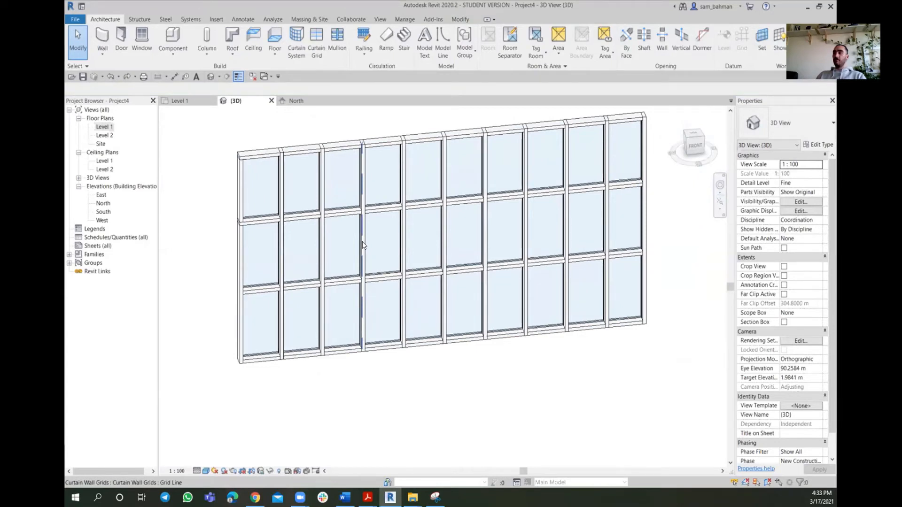
pyautogui.click(362, 241)
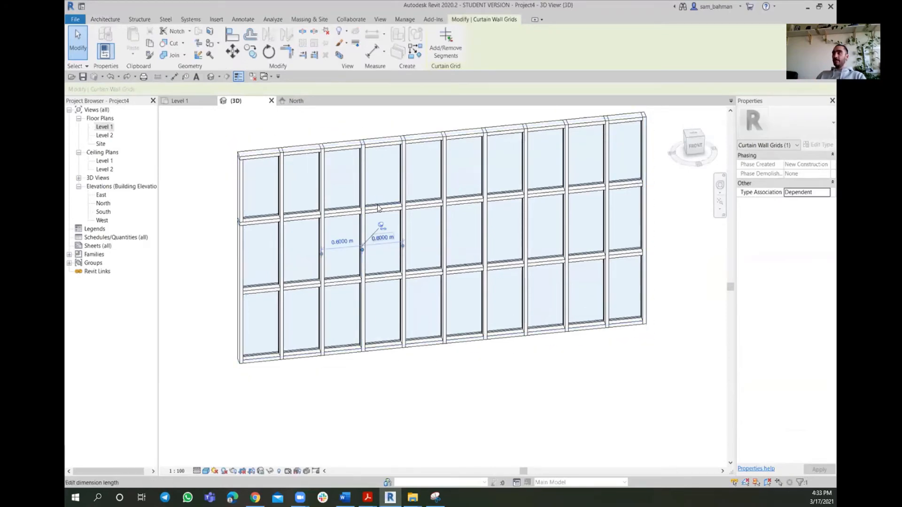
pyautogui.click(447, 50)
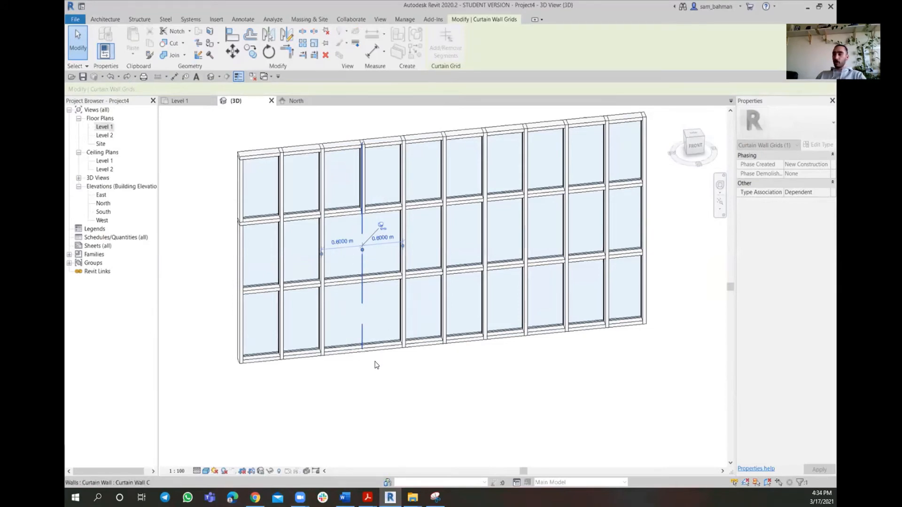
pyautogui.press('Escape')
pyautogui.press('Escape')
# Remove the lower horizontal grid line's segments across the widened bay between the second and fourth interior vertical mullions
pyautogui.scroll(2, 354, 299)
pyautogui.scroll(2, 354, 299)
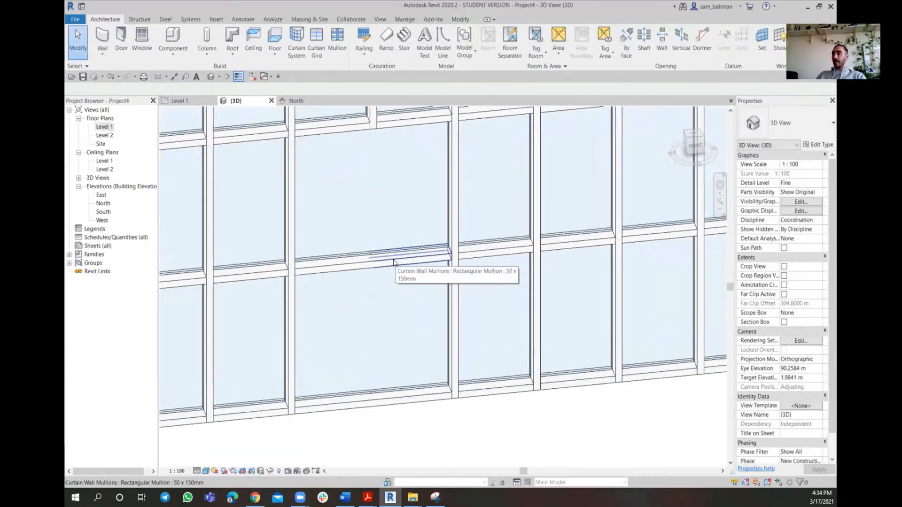
pyautogui.press('Tab')
pyautogui.press('Tab')
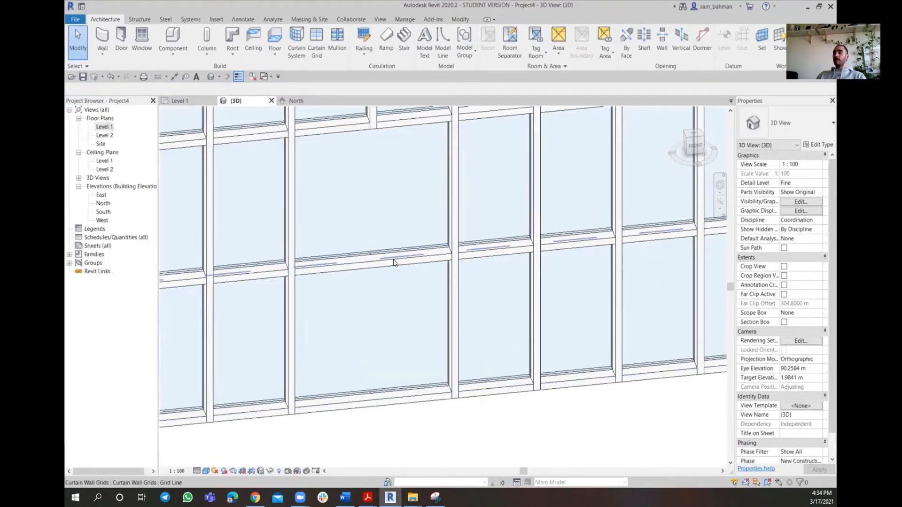
pyautogui.click(394, 262)
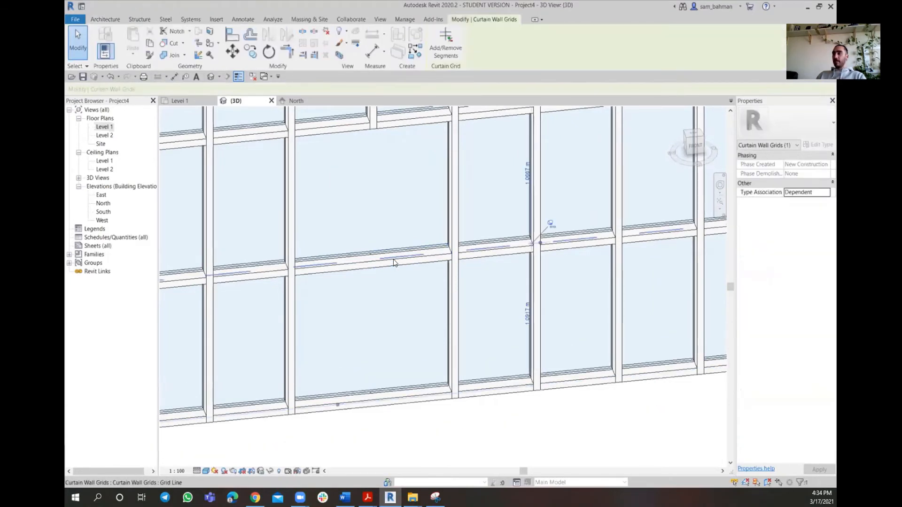
pyautogui.click(446, 54)
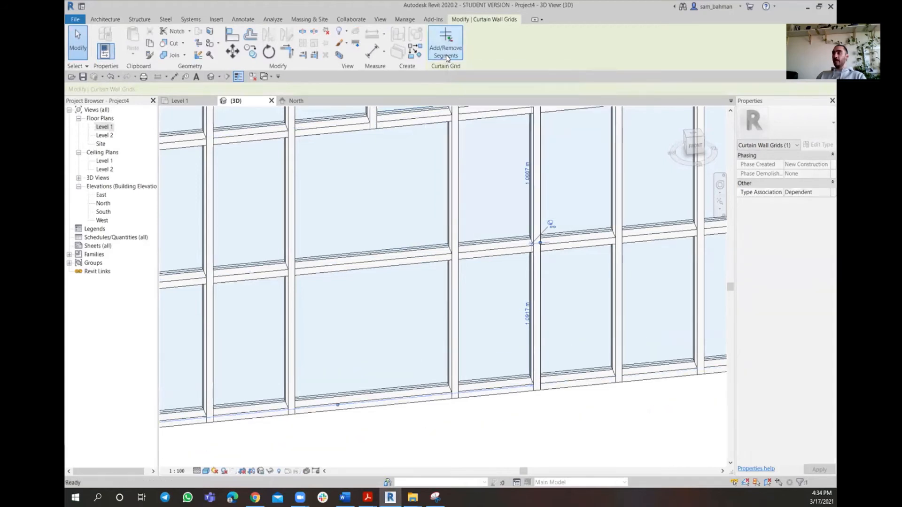
pyautogui.click(395, 262)
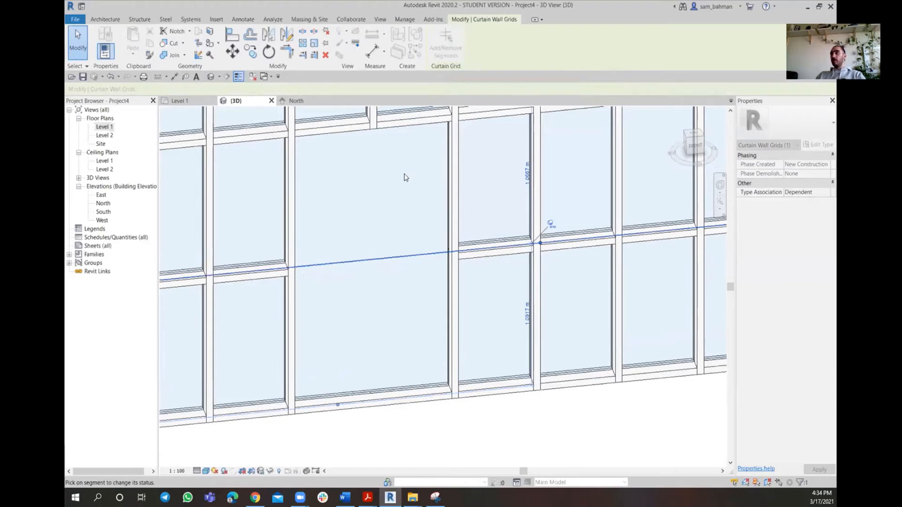
pyautogui.press('Escape')
pyautogui.press('Escape')
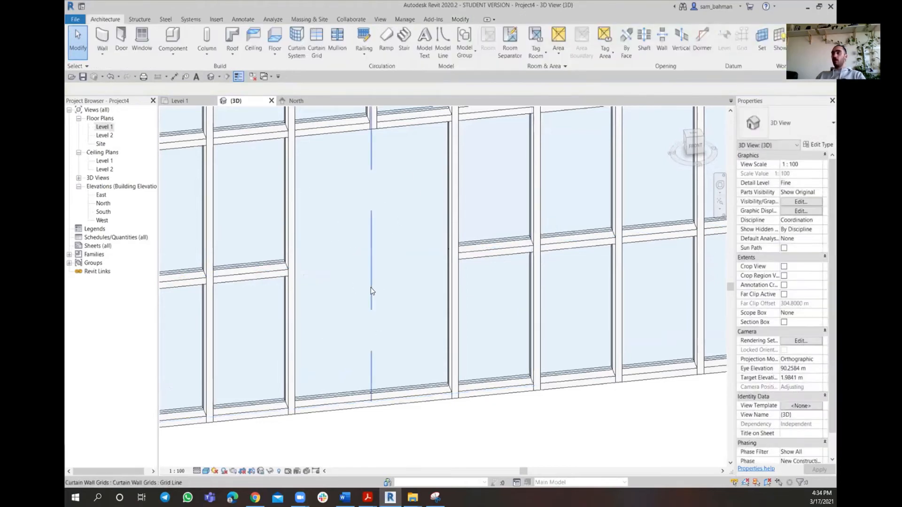
# Change the large merged glazed panel in the lower two rows to the Empty System Panel type
pyautogui.scroll(-2, 371, 294)
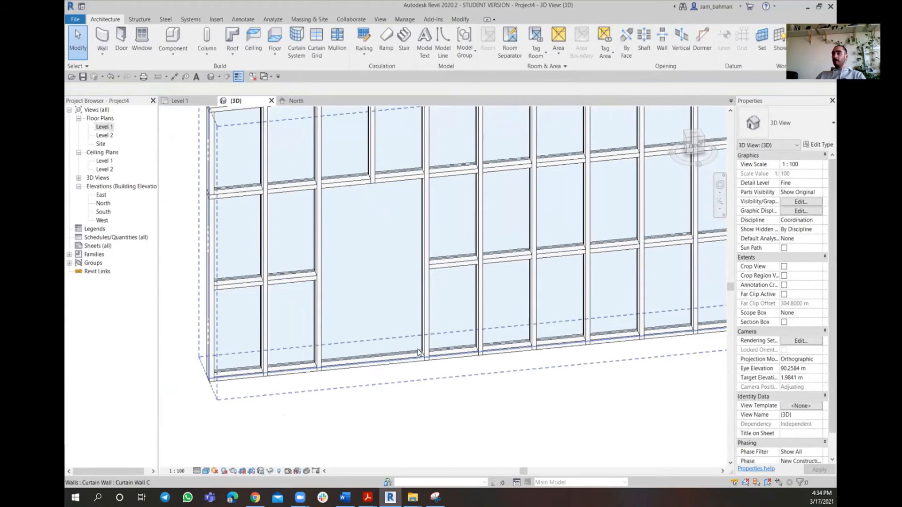
pyautogui.scroll(3, 418, 352)
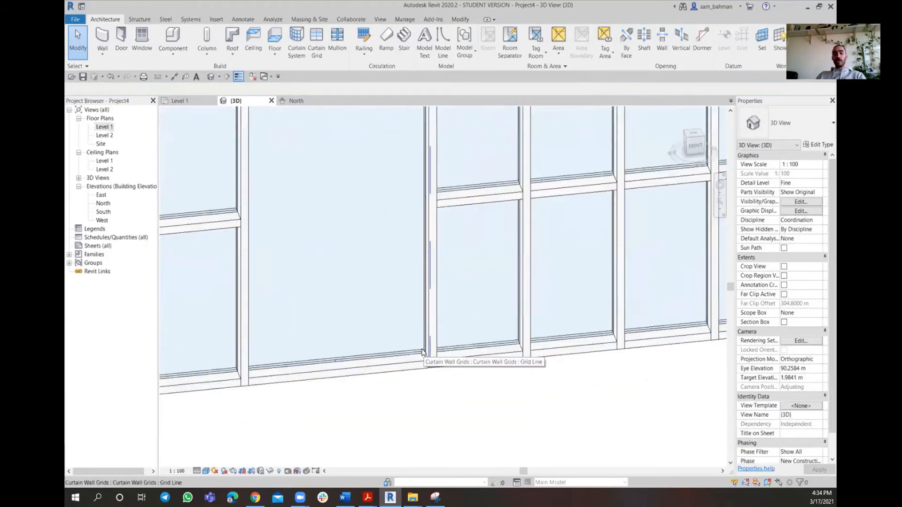
pyautogui.press('Tab')
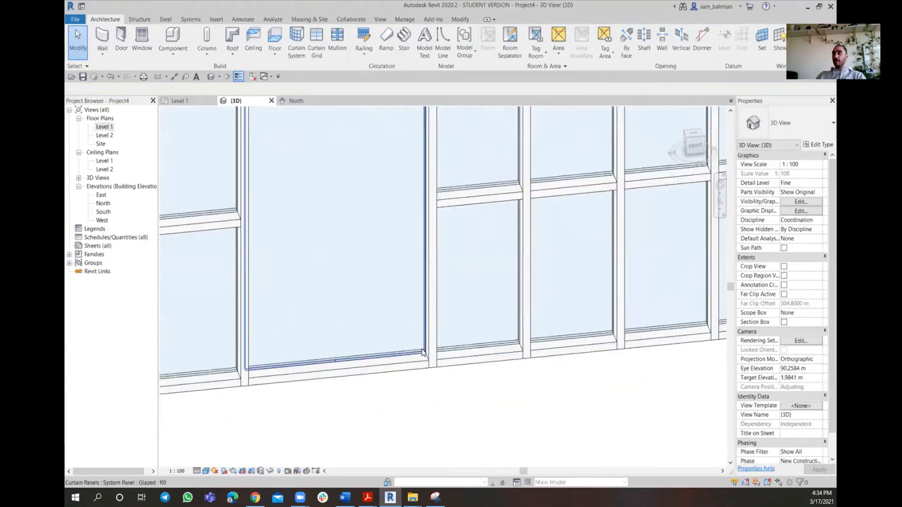
pyautogui.click(422, 352)
pyautogui.scroll(-3, 422, 352)
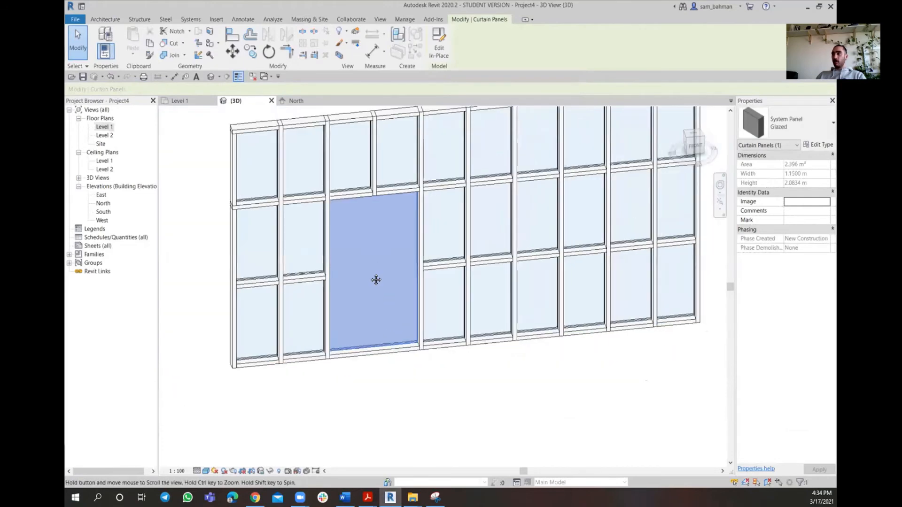
pyautogui.moveTo(376, 279); pyautogui.dragTo(381, 342, button='middle')
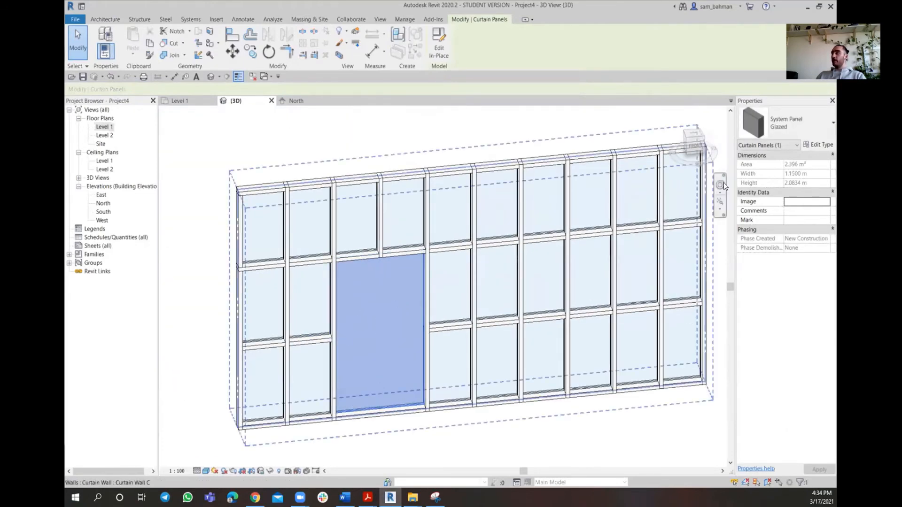
pyautogui.click(818, 127)
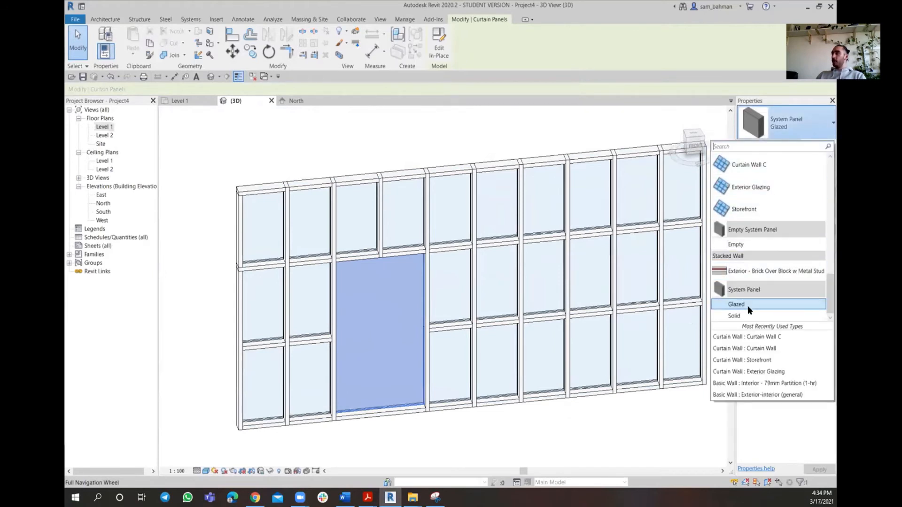
pyautogui.click(743, 243)
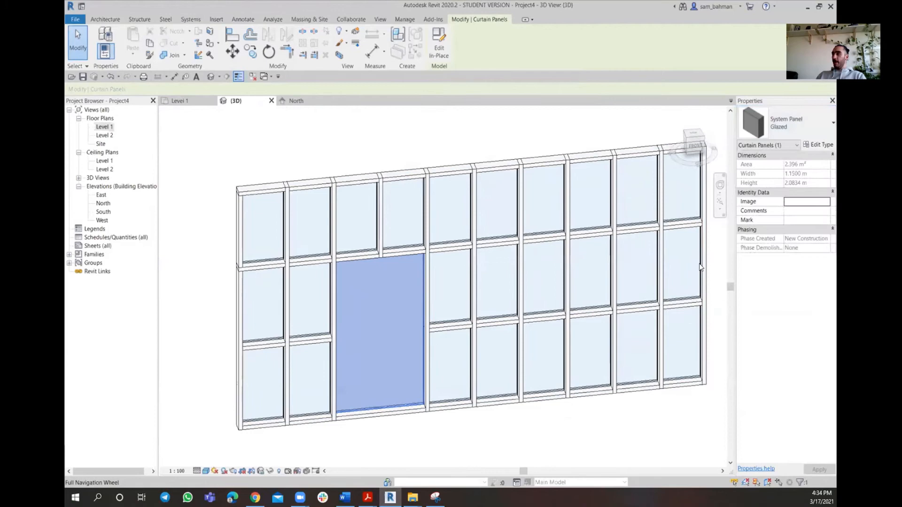
pyautogui.click(403, 442)
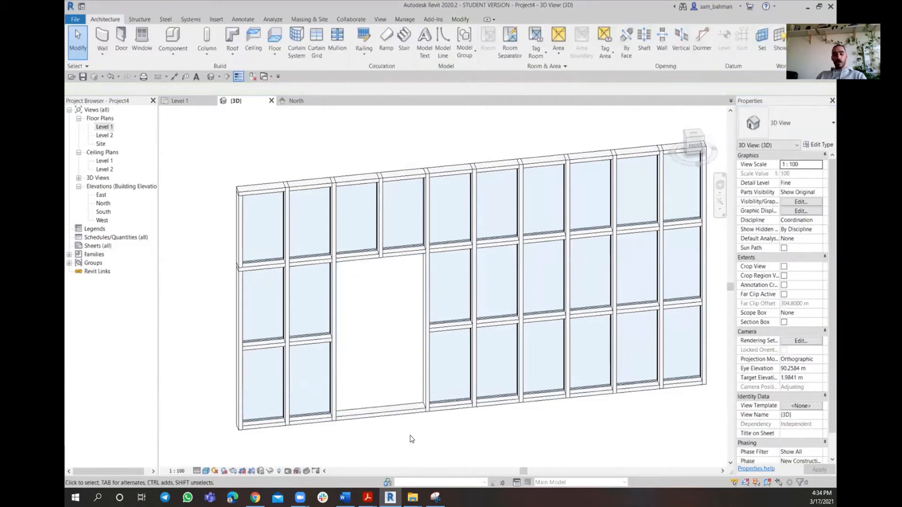
# Try the Solid system panel type on the large empty panel, and undo the change
pyautogui.press('Tab')
pyautogui.click(418, 403)
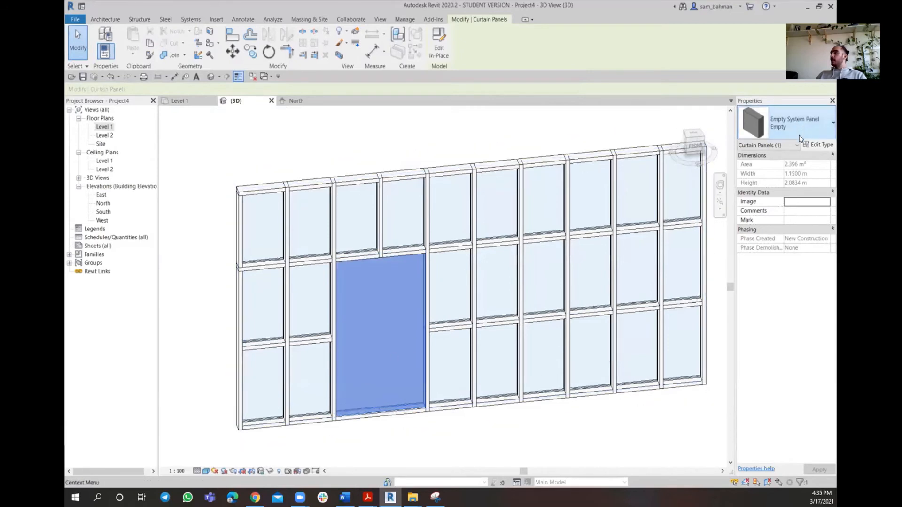
pyautogui.click(797, 120)
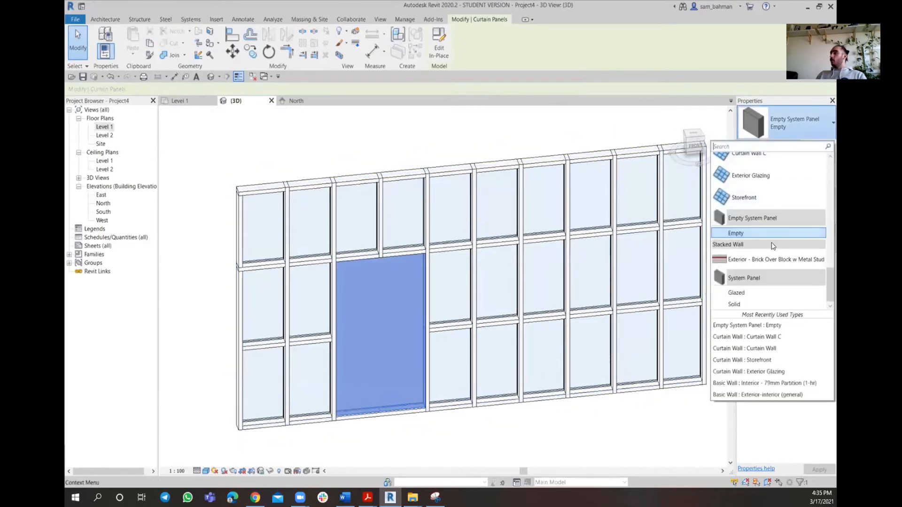
pyautogui.click(750, 306)
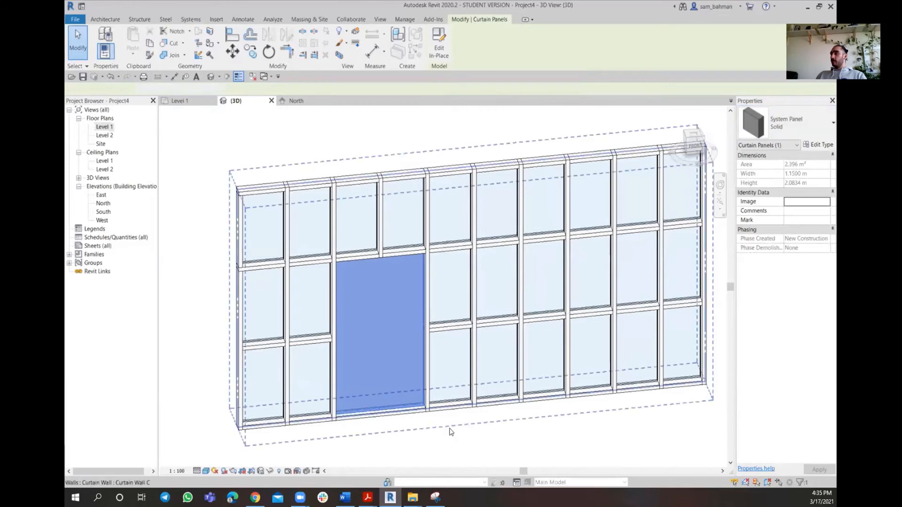
pyautogui.click(451, 428)
pyautogui.click(539, 438)
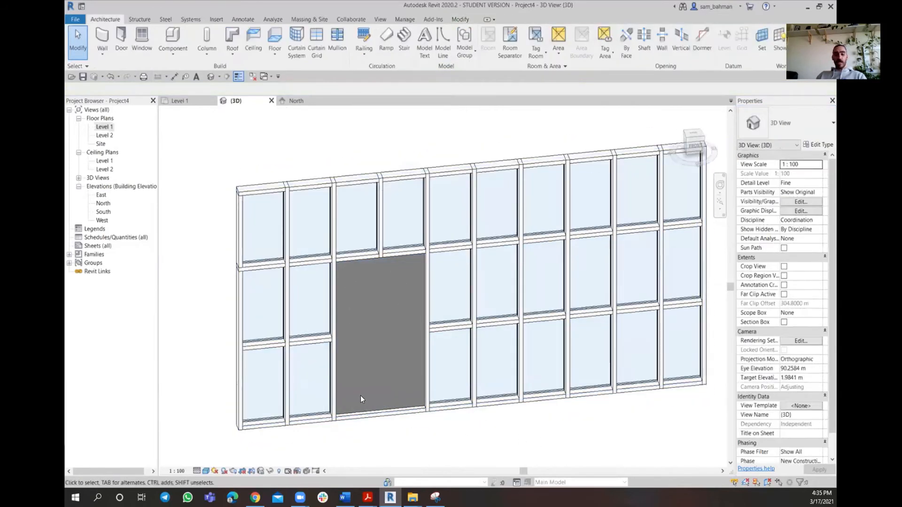
pyautogui.hotkey('ctrl', 'z')
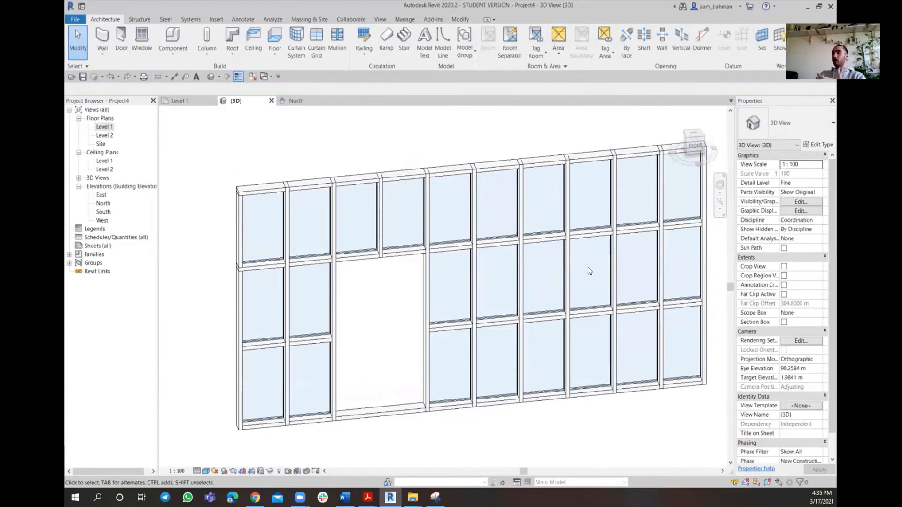
# Dismiss the save reminder and add a horizontal grid line at the top row's midpoint with All Except Picked, excluding the second, fifth and seventh bays
pyautogui.keyDown('shift'); pyautogui.moveTo(578, 283); pyautogui.dragTo(517, 278, button='middle'); pyautogui.keyUp('shift')
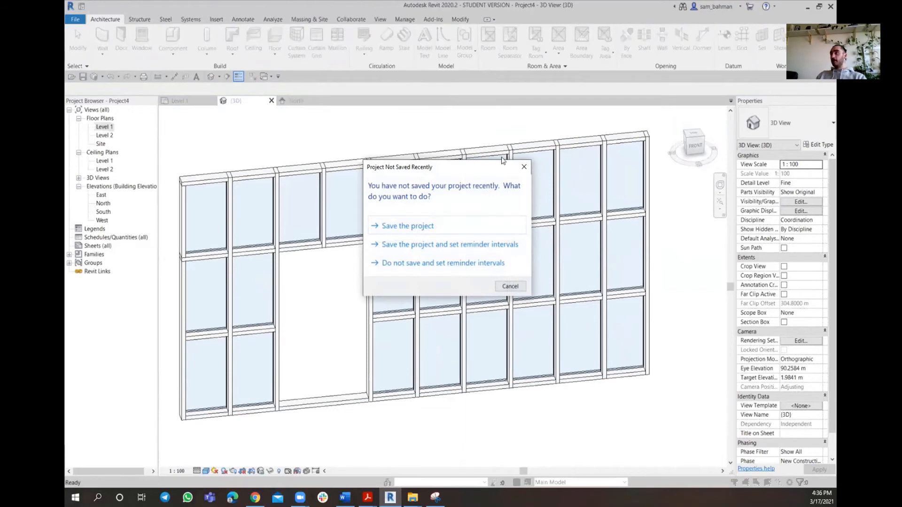
pyautogui.click(523, 167)
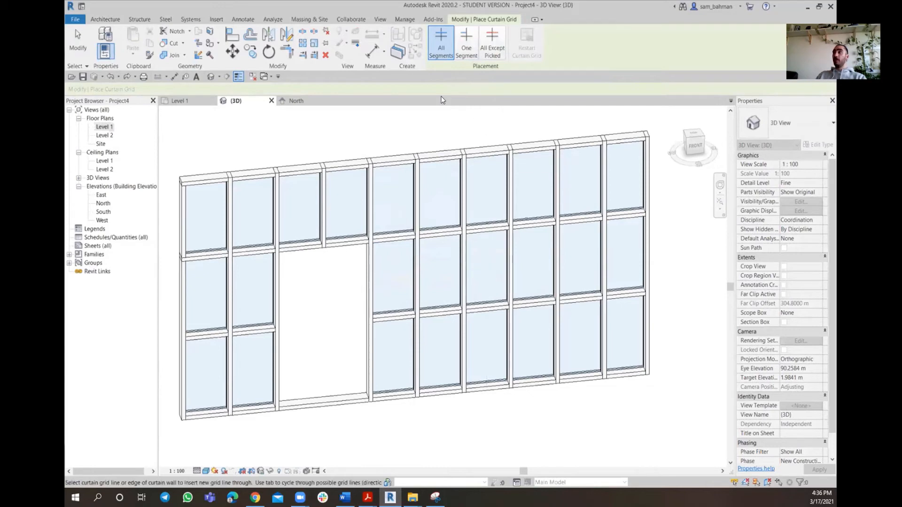
pyautogui.click(442, 63)
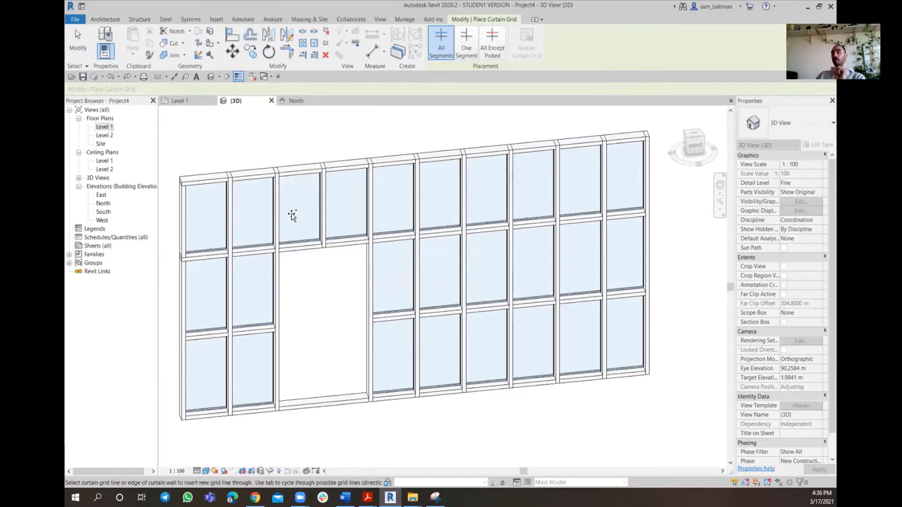
pyautogui.click(491, 45)
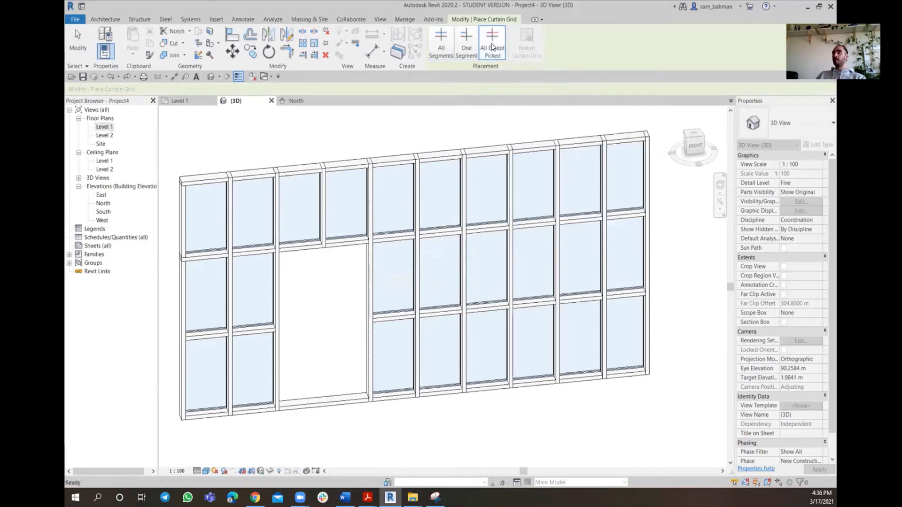
pyautogui.moveTo(452, 127); pyautogui.dragTo(455, 195, button='middle')
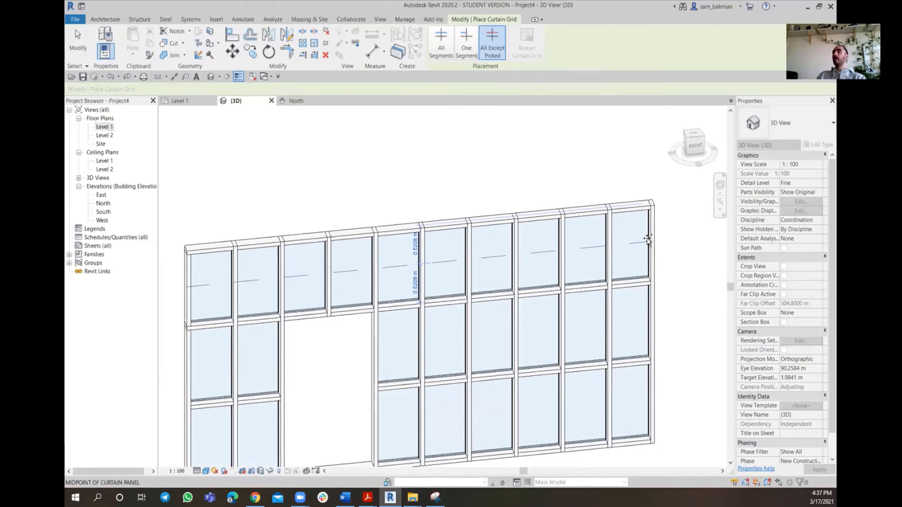
pyautogui.click(494, 45)
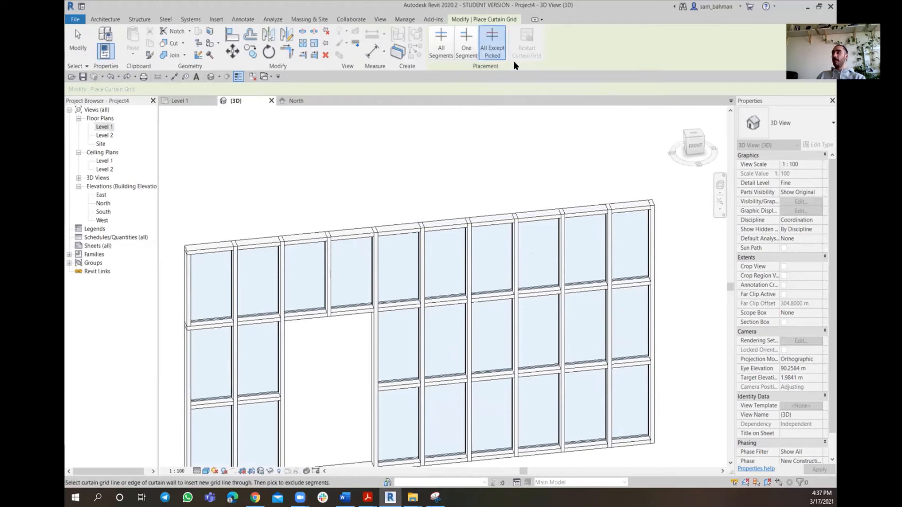
pyautogui.click(649, 242)
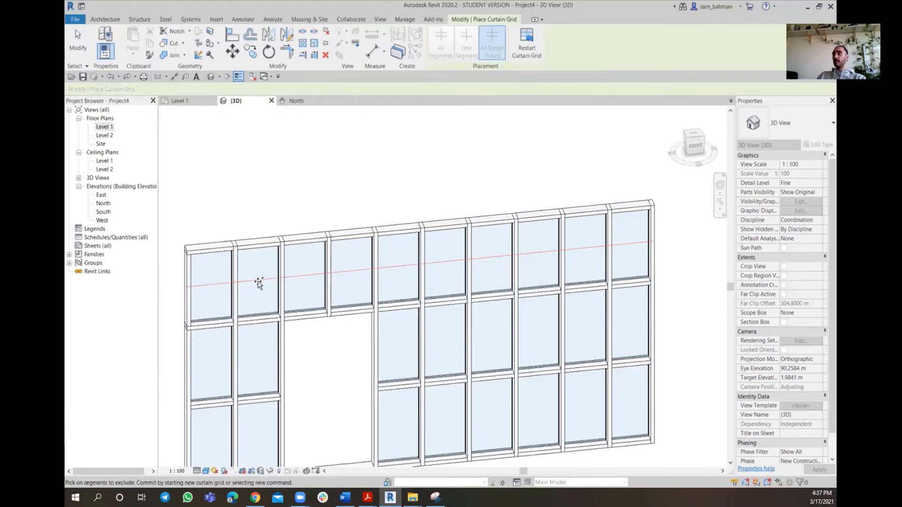
pyautogui.click(77, 47)
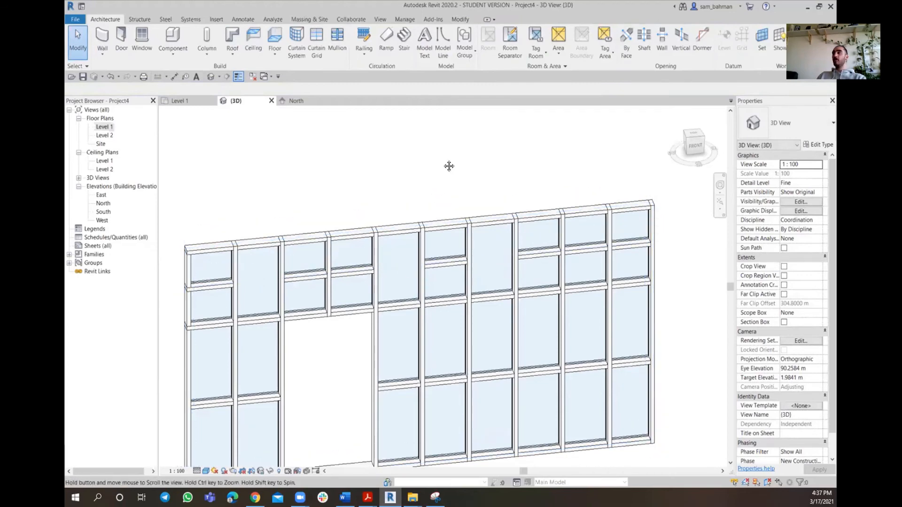
pyautogui.keyDown('shift'); pyautogui.moveTo(449, 165); pyautogui.dragTo(492, 153, button='middle'); pyautogui.keyUp('shift')
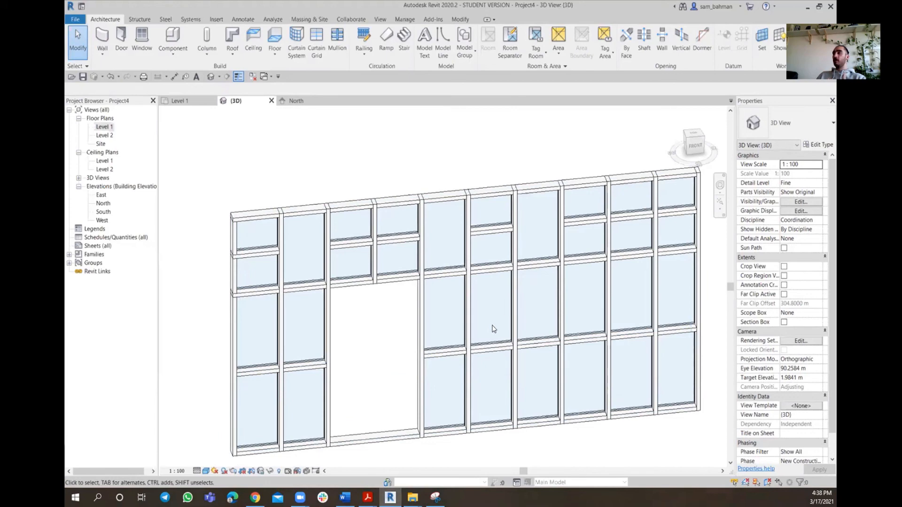
pyautogui.moveTo(439, 331); pyautogui.dragTo(382, 323, button='middle')
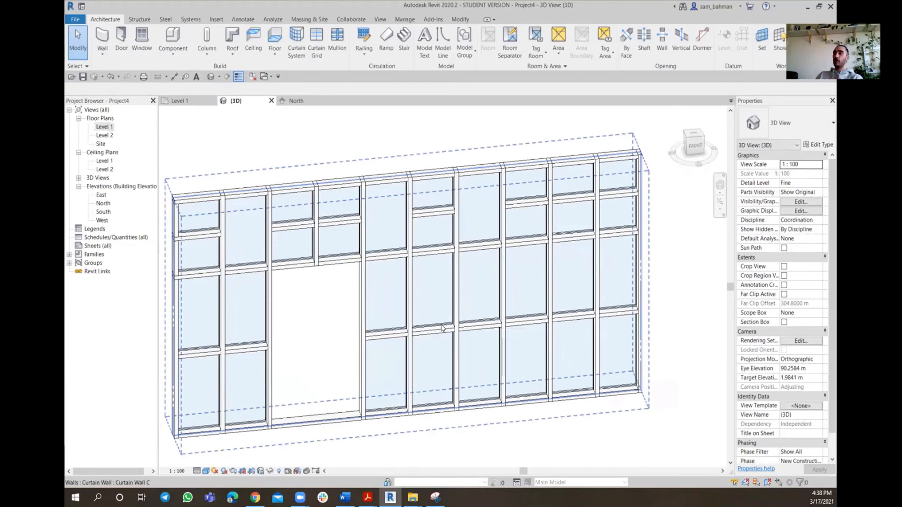
pyautogui.moveTo(427, 336); pyautogui.dragTo(476, 331, button='middle')
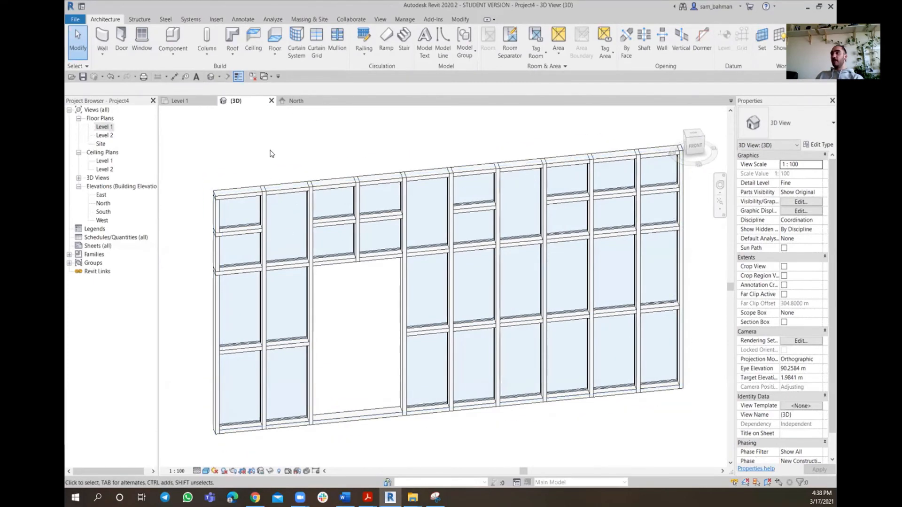
# Start the Door tool, browse the loadable families in the Doors folder, and close the dialog without loading one
pyautogui.click(123, 38)
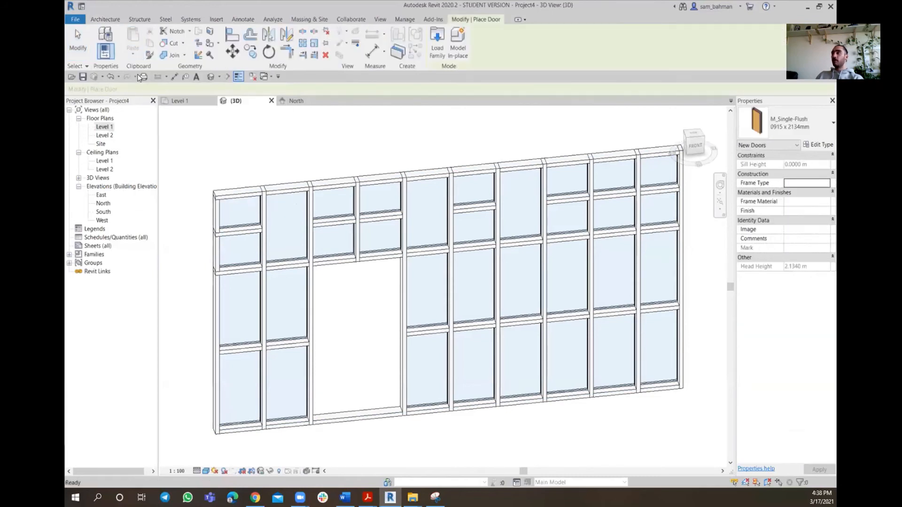
pyautogui.click(440, 52)
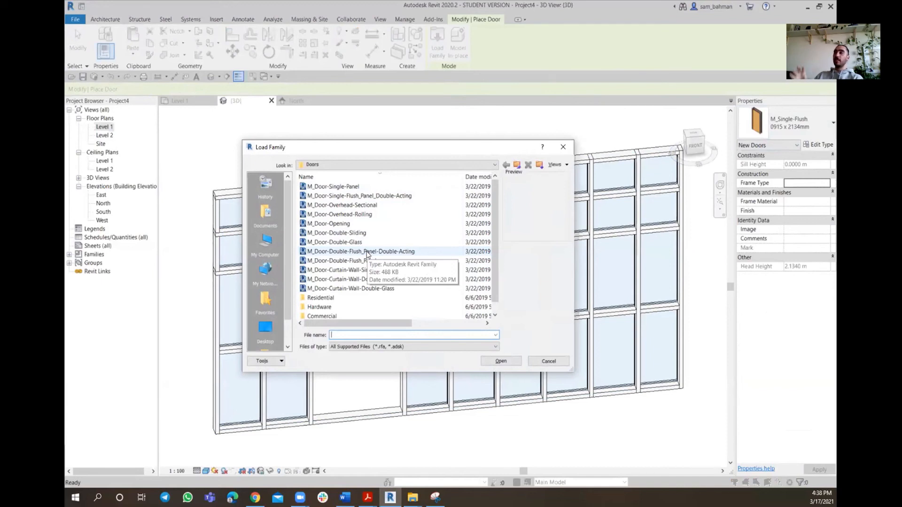
pyautogui.click(548, 360)
# Switch to the US Metric Doors folder in File Explorer, show its full path, and open the M_Door-Curtain-Wall-Double-Storefront family in Revit
pyautogui.moveTo(413, 496)
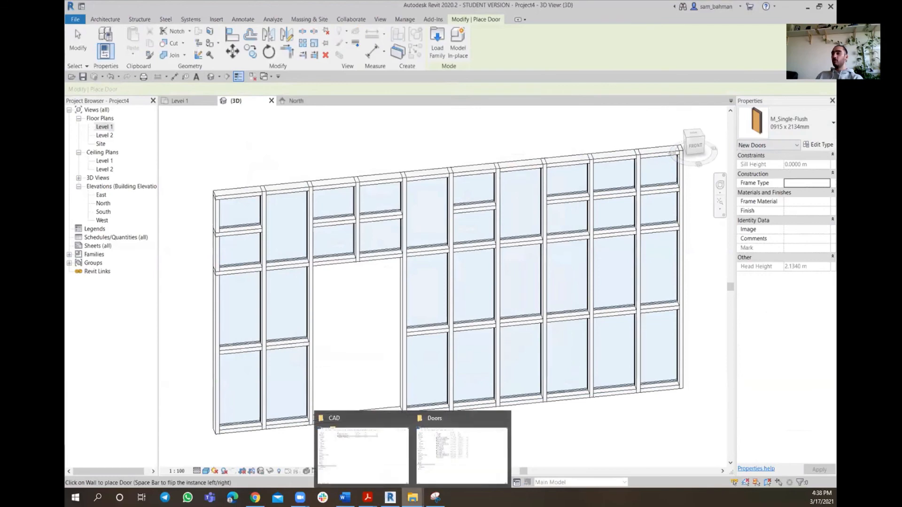
pyautogui.click(475, 460)
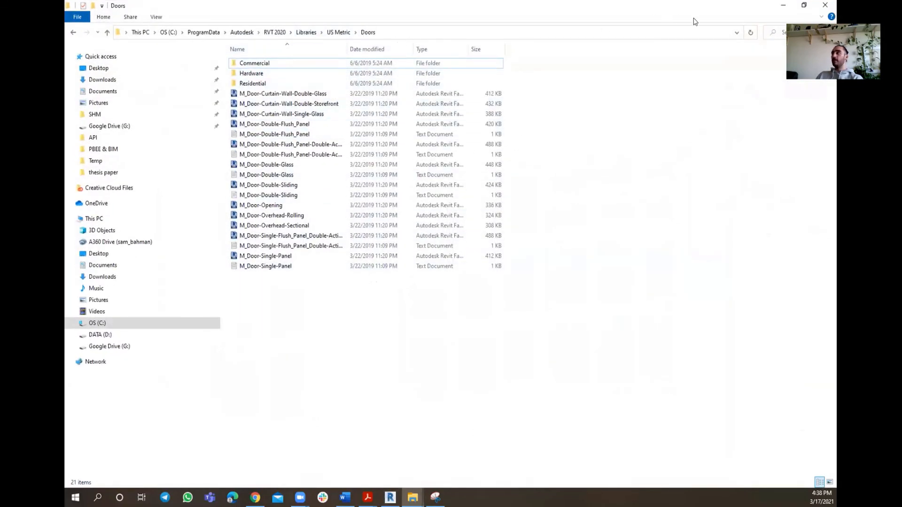
pyautogui.click(735, 34)
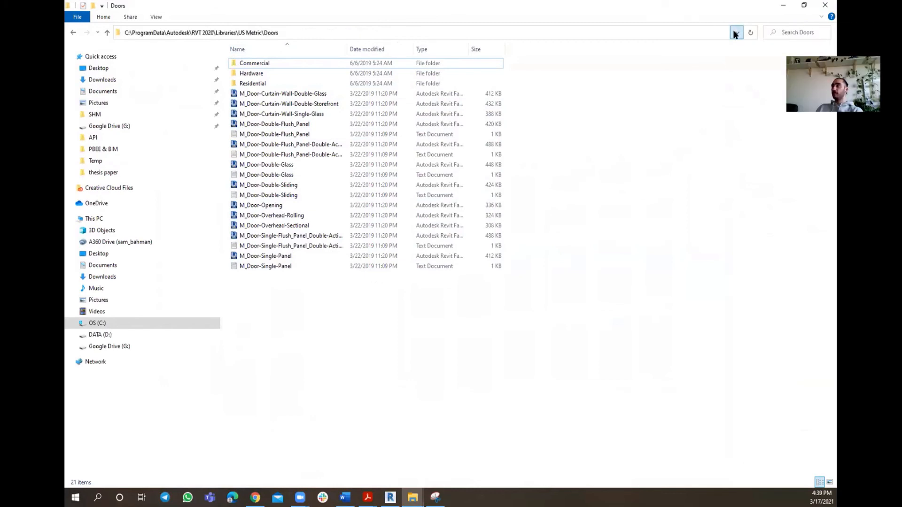
pyautogui.click(320, 30)
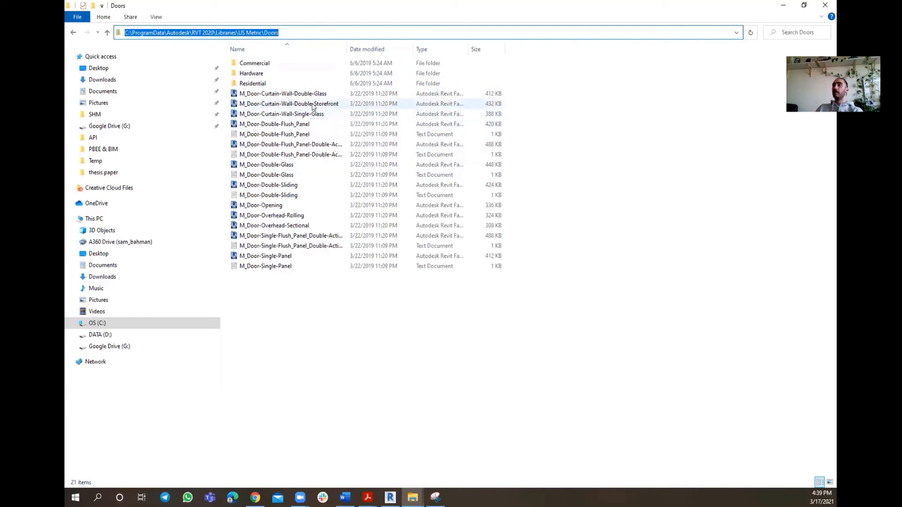
pyautogui.click(295, 108)
pyautogui.doubleClick(295, 106)
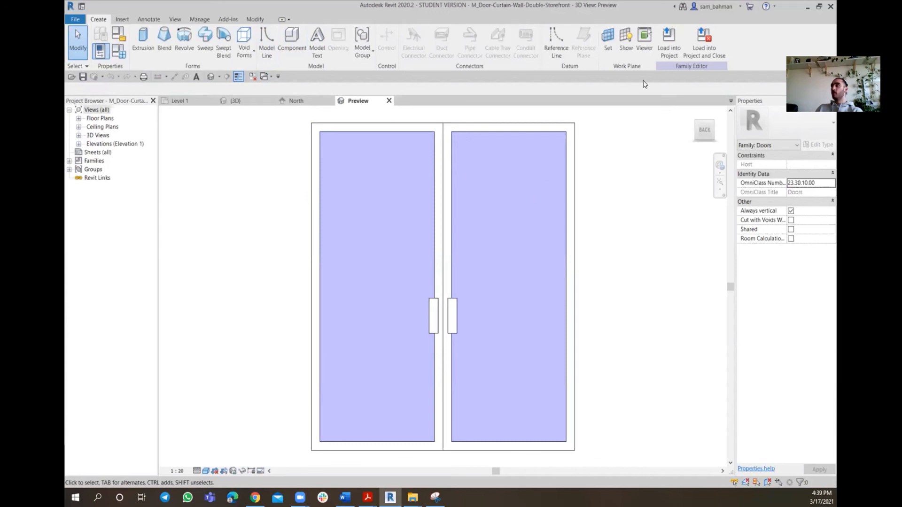
# Load the opened double storefront door family into the project and return to the project's 3D view
pyautogui.click(669, 45)
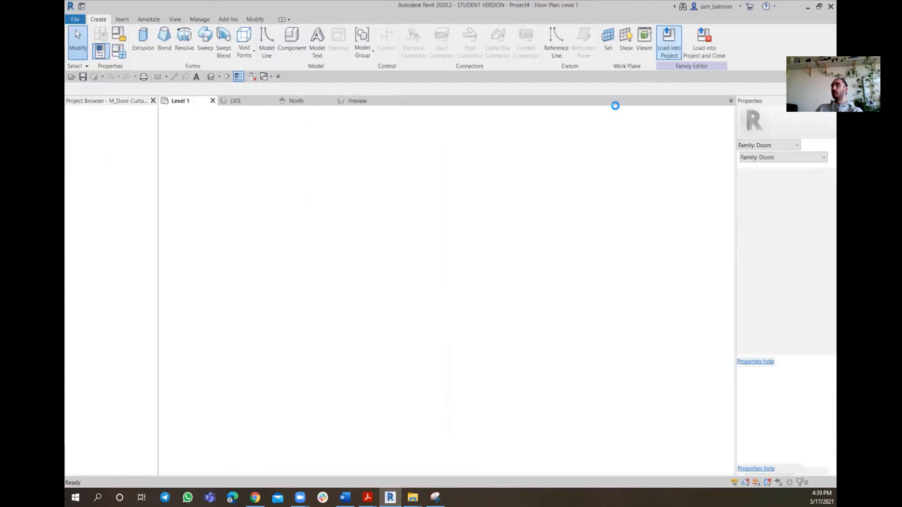
pyautogui.moveTo(243, 223); pyautogui.dragTo(395, 253, button='middle')
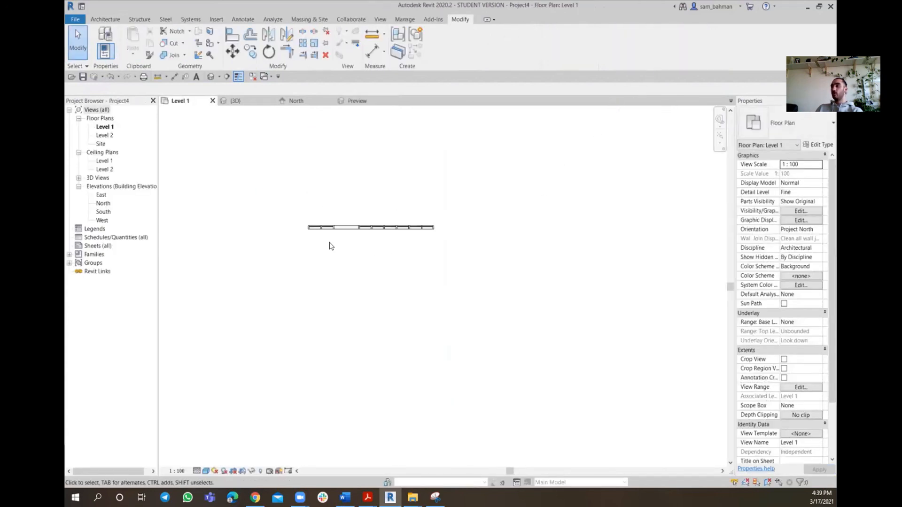
pyautogui.click(245, 103)
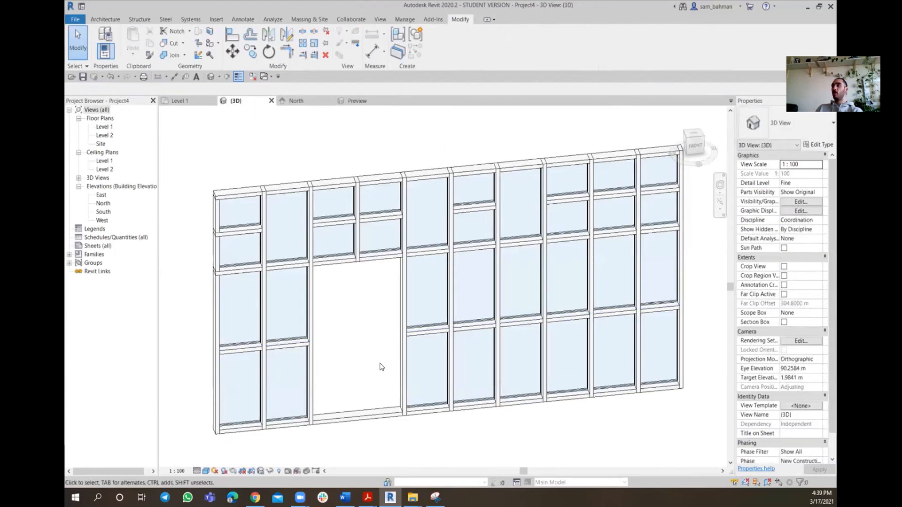
# Change the large empty panel in the lower two rows to the M_Door-Curtain-Wall-Double-Storefront type and deselect it
pyautogui.moveTo(373, 386); pyautogui.dragTo(368, 346, button='middle')
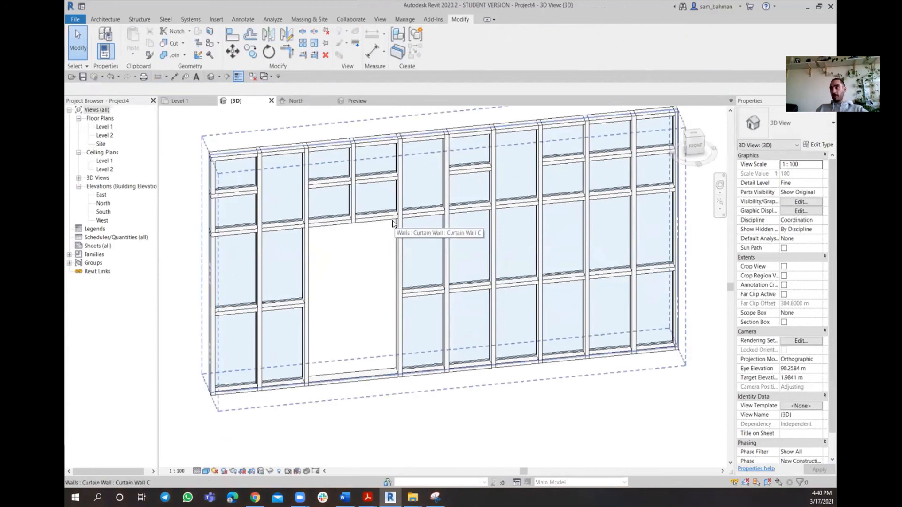
pyautogui.press('Tab')
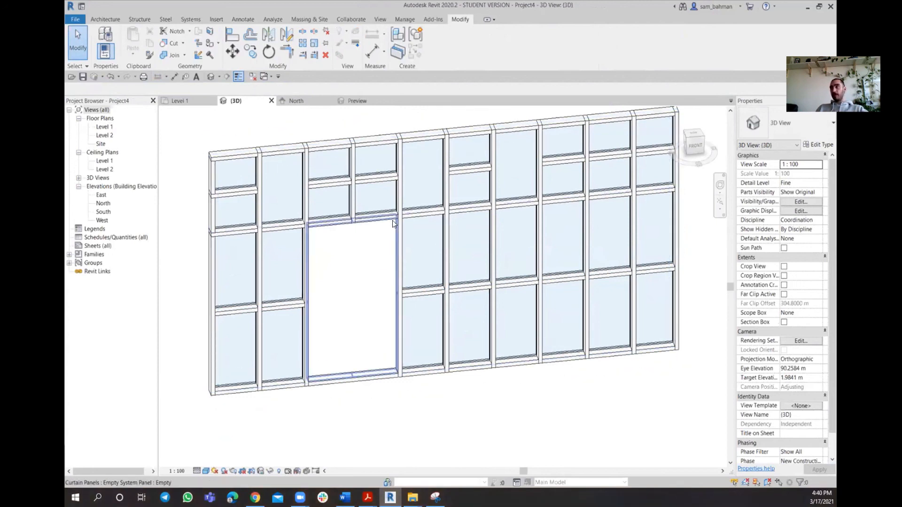
pyautogui.click(392, 221)
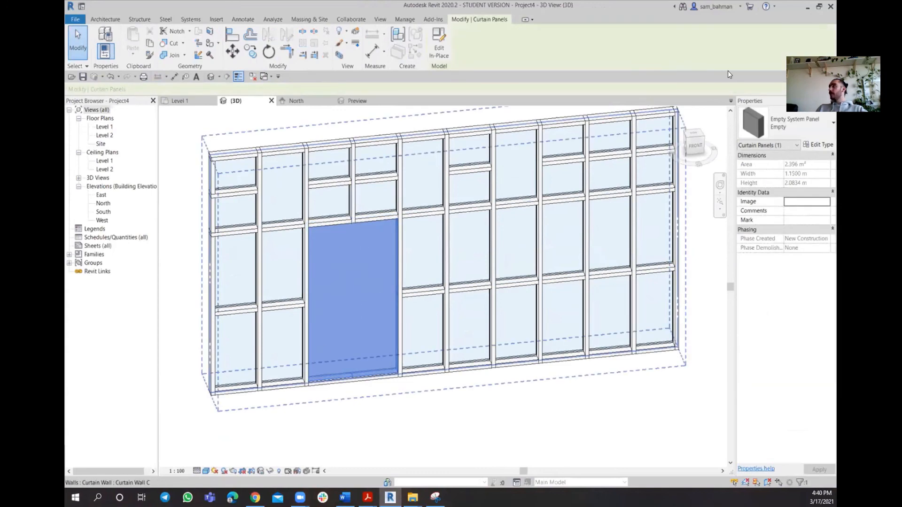
pyautogui.click(809, 123)
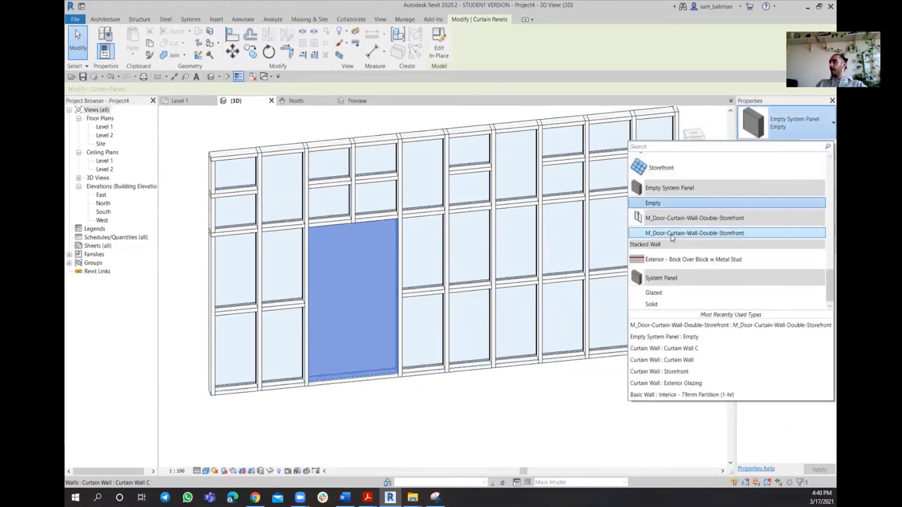
pyautogui.moveTo(721, 233)
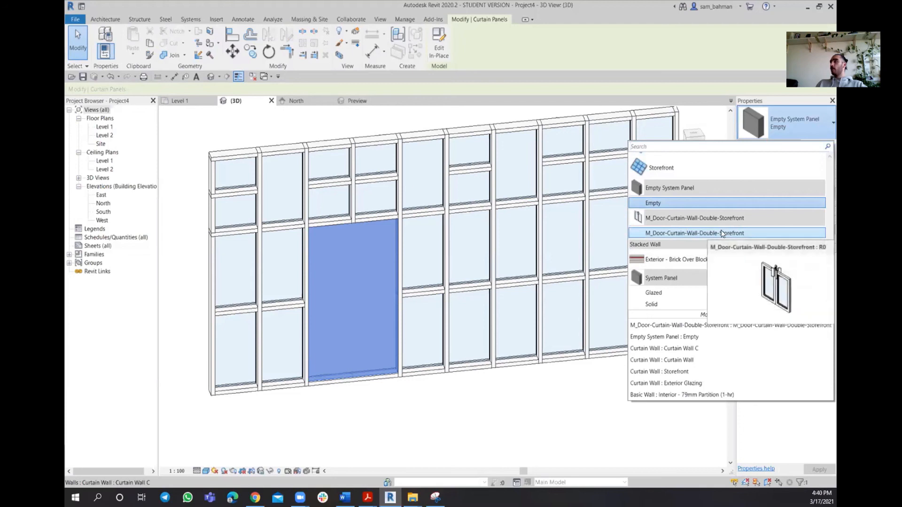
pyautogui.click(721, 233)
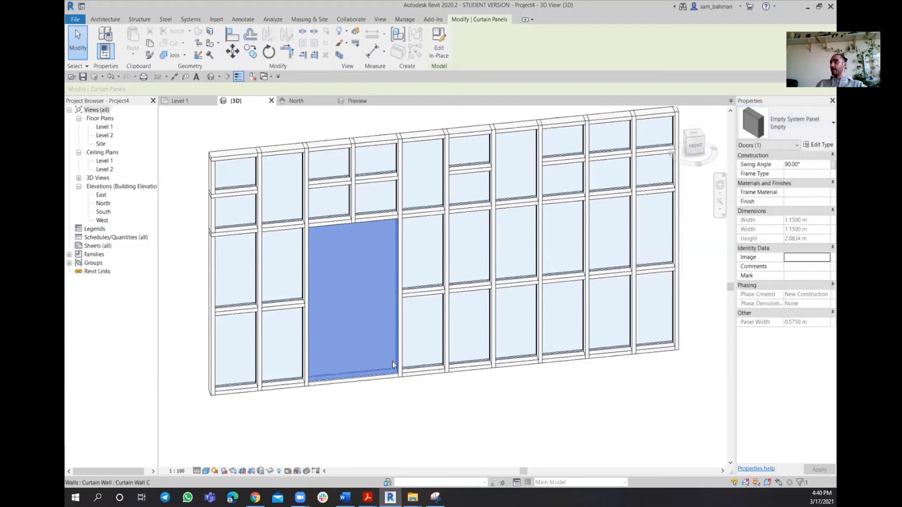
pyautogui.click(387, 431)
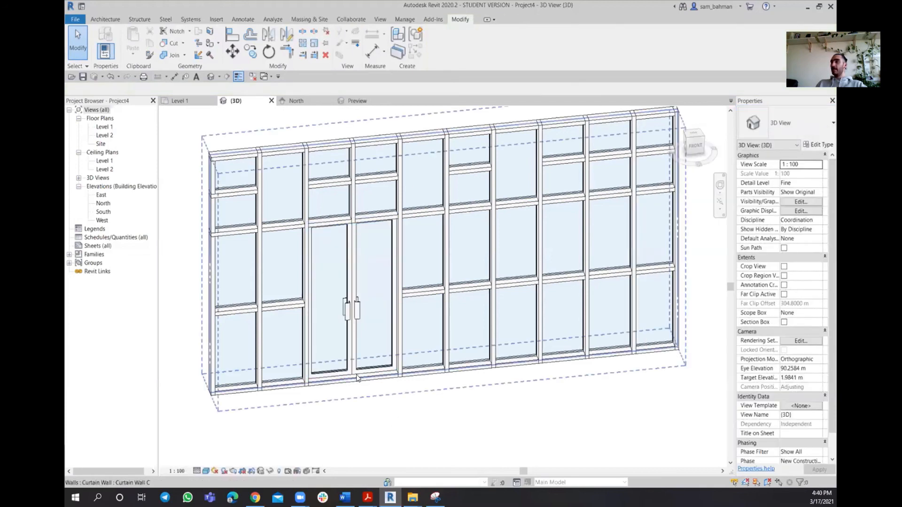
# Examine the double door up close in 3D and its swing in the Level 1 plan, and return to the whole wall in 3D
pyautogui.scroll(5, 354, 363)
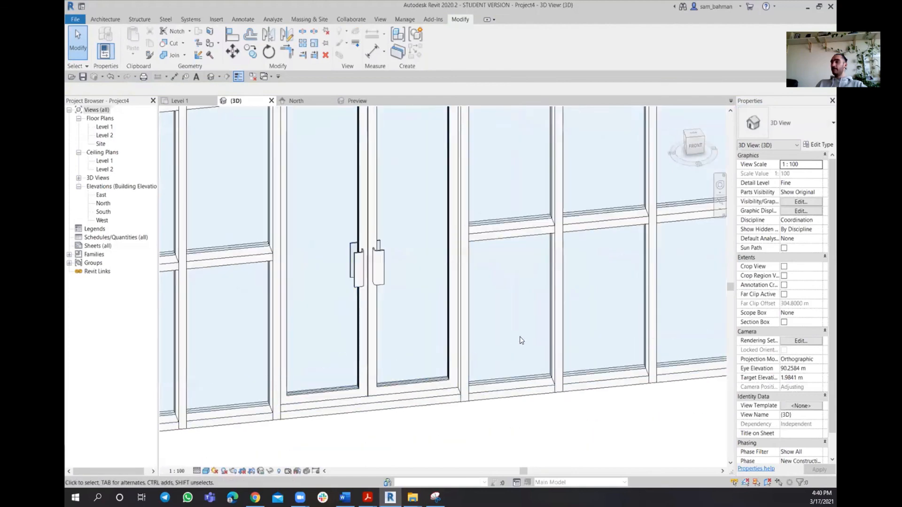
pyautogui.moveTo(543, 331); pyautogui.dragTo(549, 393, button='middle')
pyautogui.scroll(-1, 513, 333)
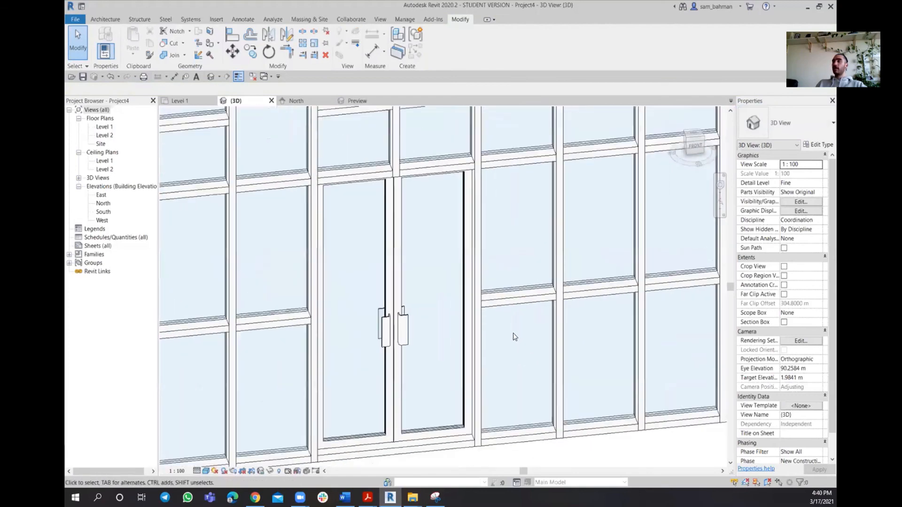
pyautogui.moveTo(520, 362); pyautogui.dragTo(527, 329, button='middle')
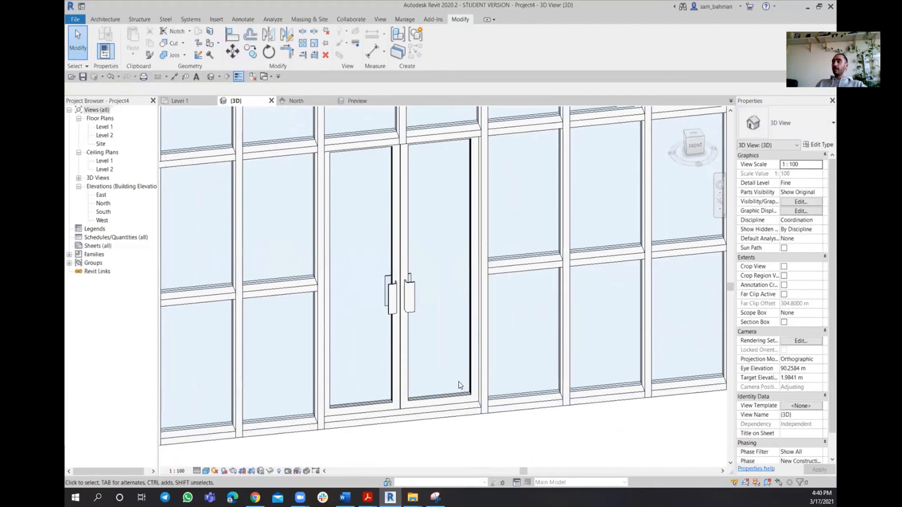
pyautogui.keyDown('shift'); pyautogui.moveTo(470, 376); pyautogui.dragTo(541, 380, button='middle'); pyautogui.keyUp('shift')
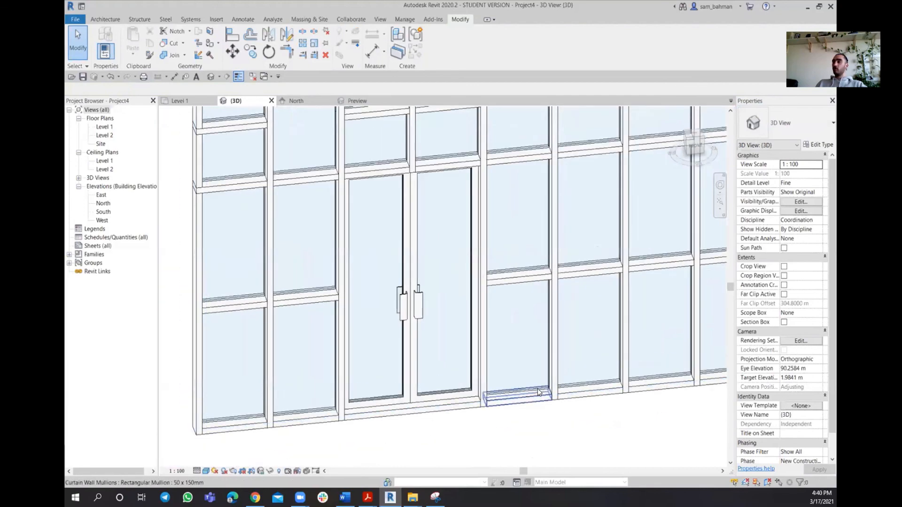
pyautogui.click(183, 101)
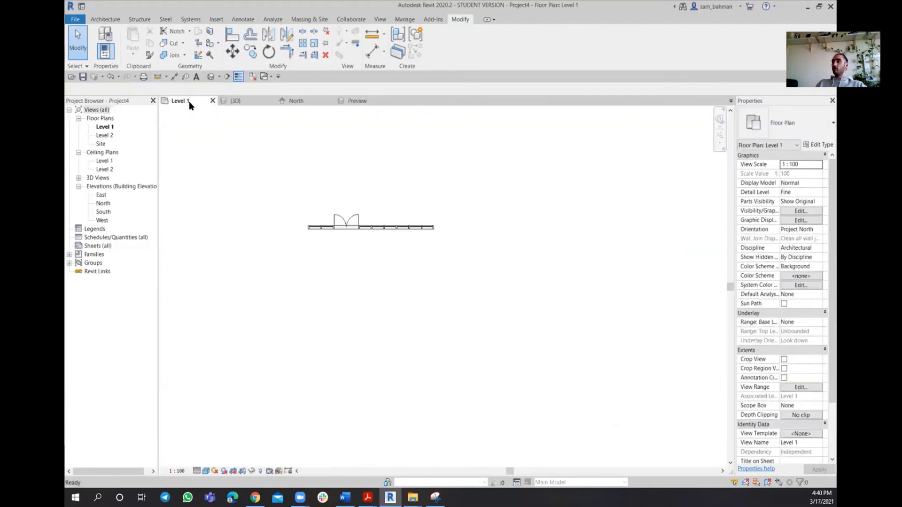
pyautogui.scroll(4, 346, 221)
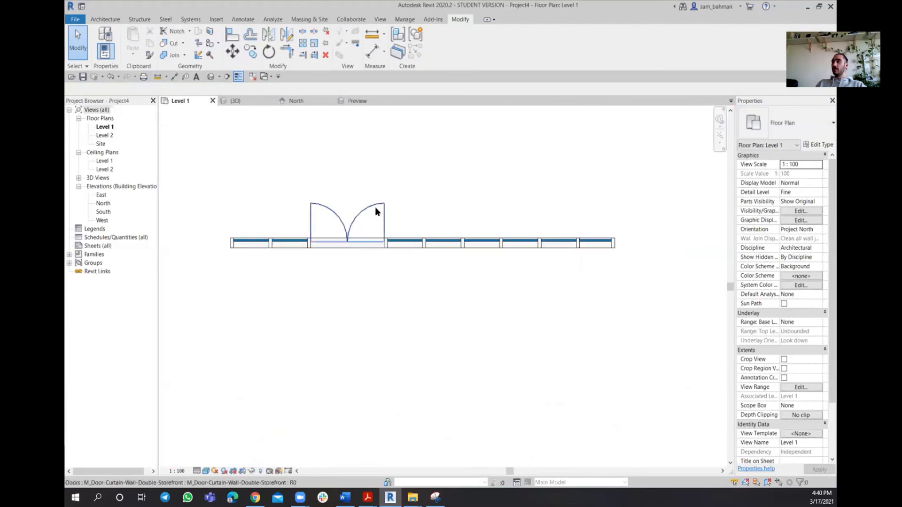
pyautogui.moveTo(367, 295); pyautogui.dragTo(412, 345, button='middle')
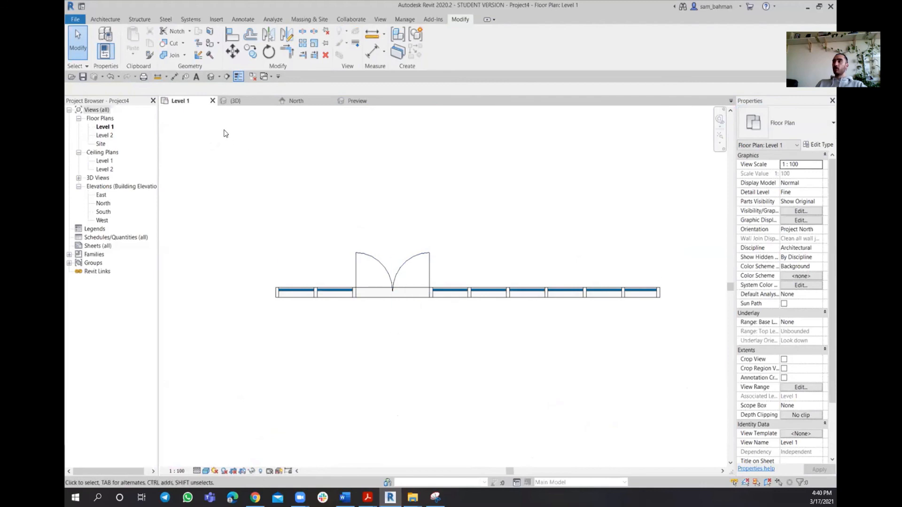
pyautogui.click(235, 101)
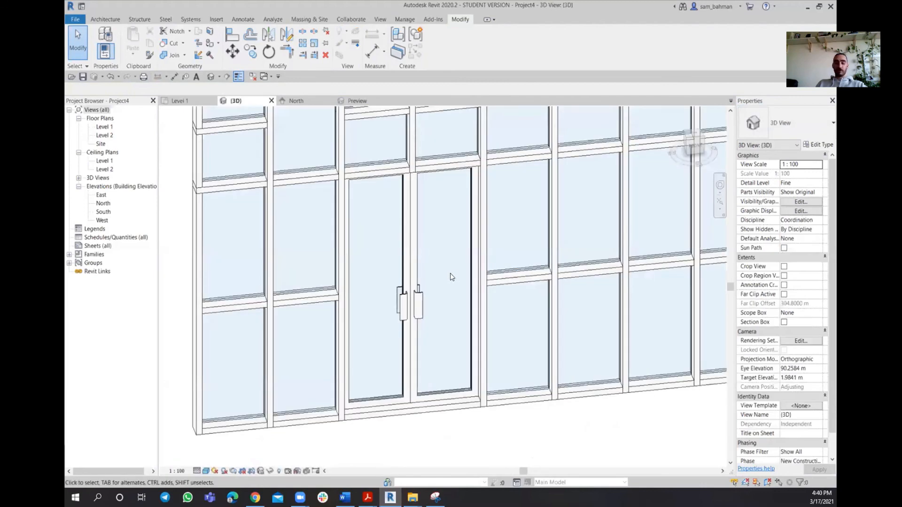
pyautogui.scroll(-5, 459, 285)
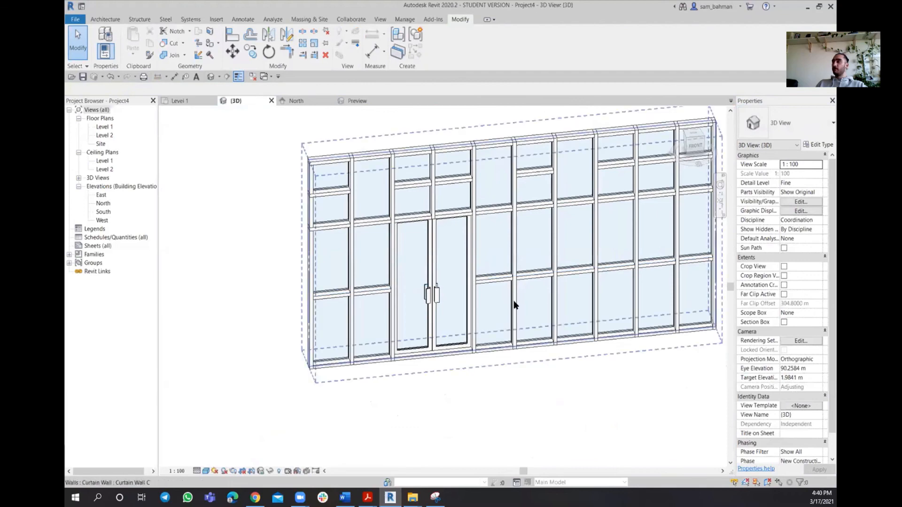
pyautogui.keyDown('shift'); pyautogui.moveTo(514, 300); pyautogui.dragTo(469, 336, button='middle'); pyautogui.keyUp('shift')
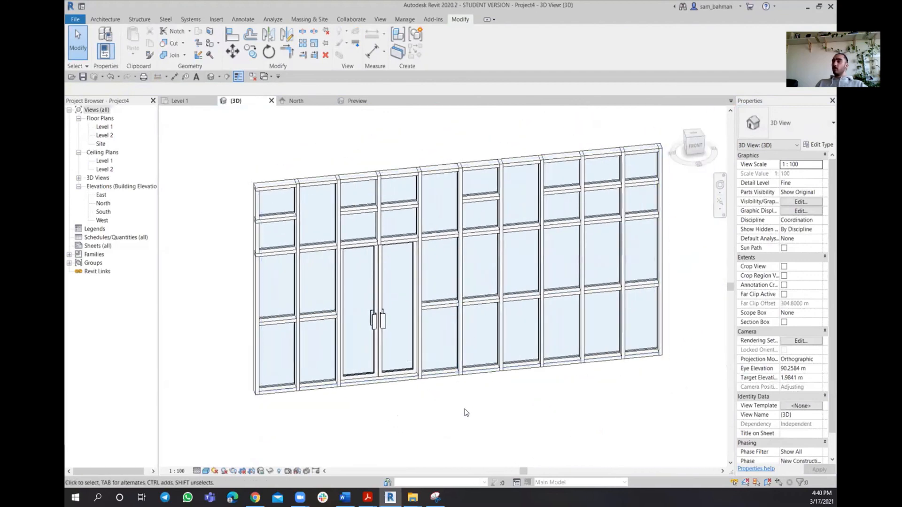